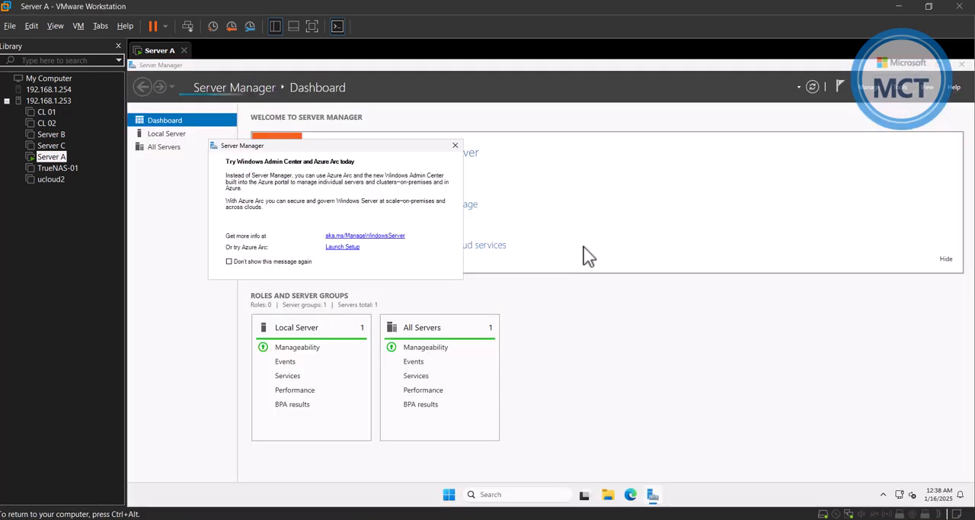
Dismiss the Server Manager message and install the Azure Arc agent for the local server.
left_click(454, 145)
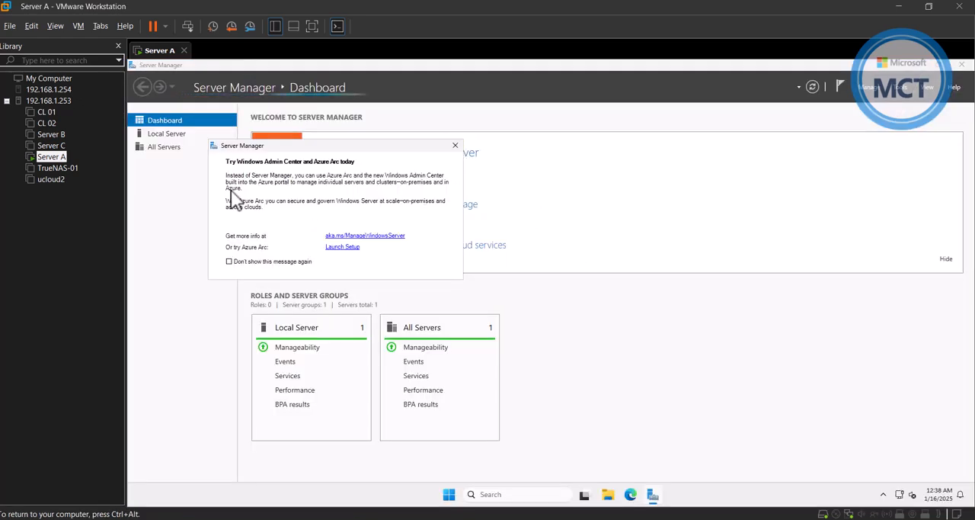
left_click(165, 134)
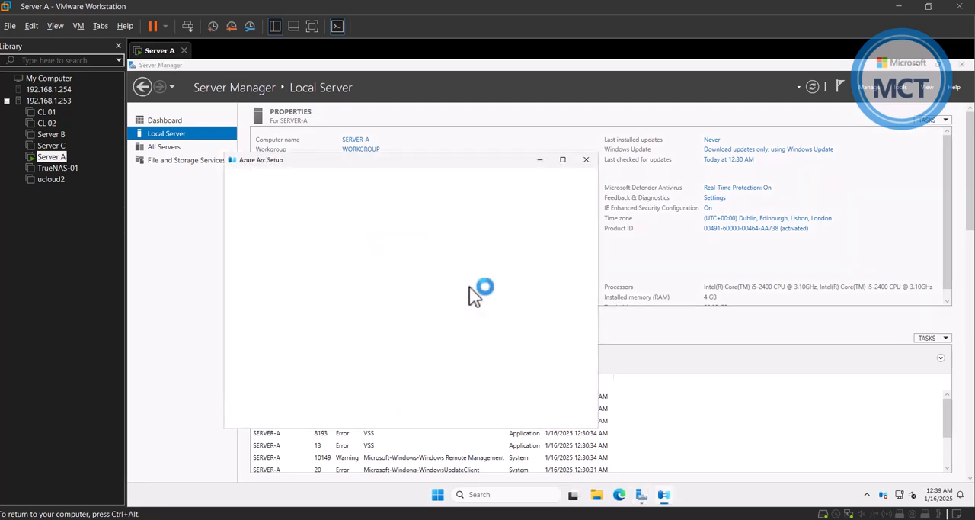
left_click(585, 409)
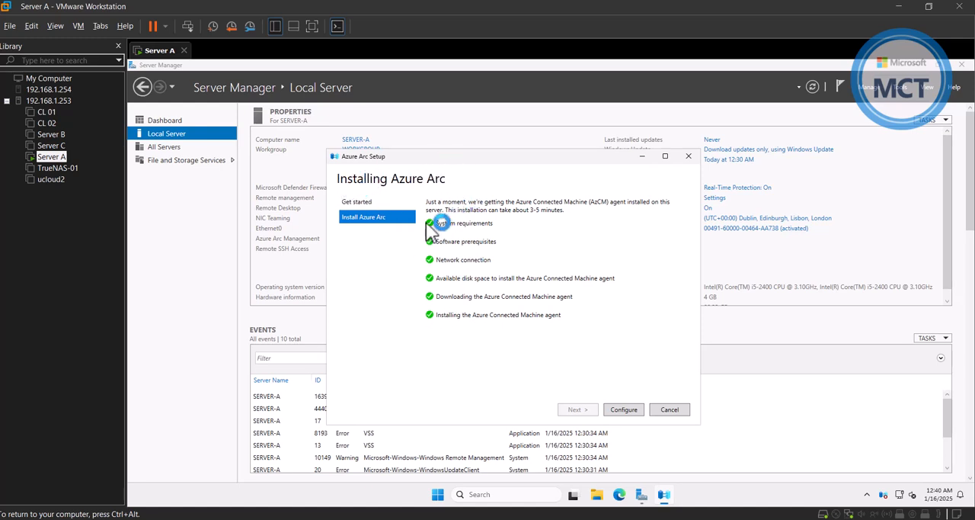
Launch the Azure Arc configuration wizard and start signing in to the Azure Global cloud.
left_click(631, 411)
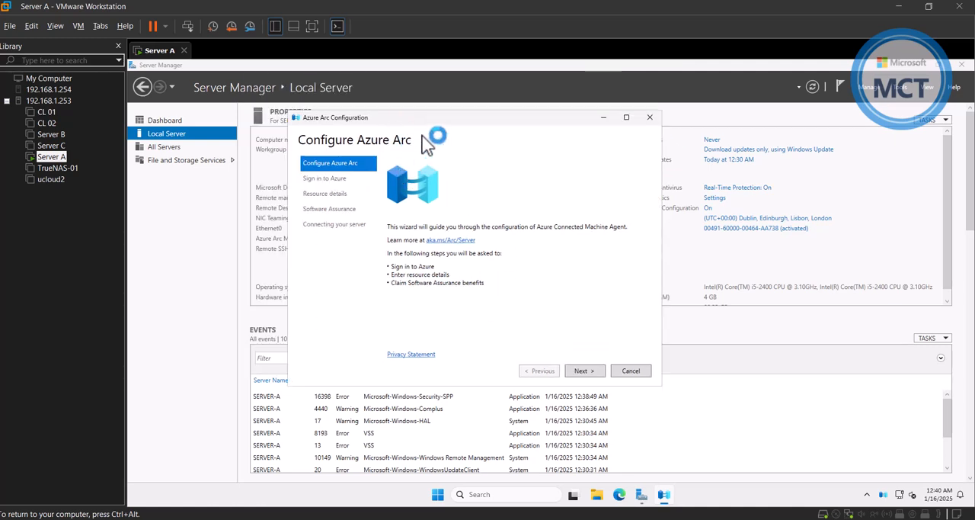
left_click(589, 370)
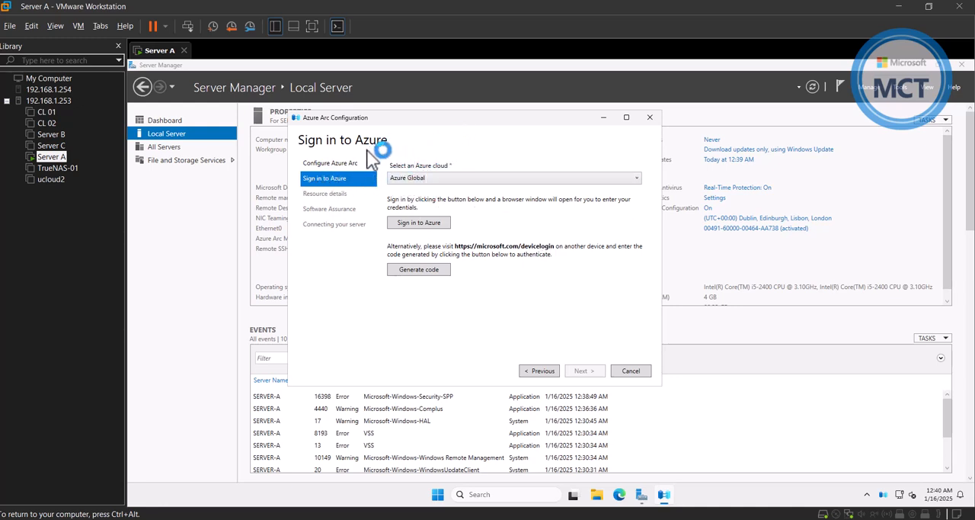
left_click(432, 177)
left_click(432, 177)
left_click(432, 177)
left_click(435, 180)
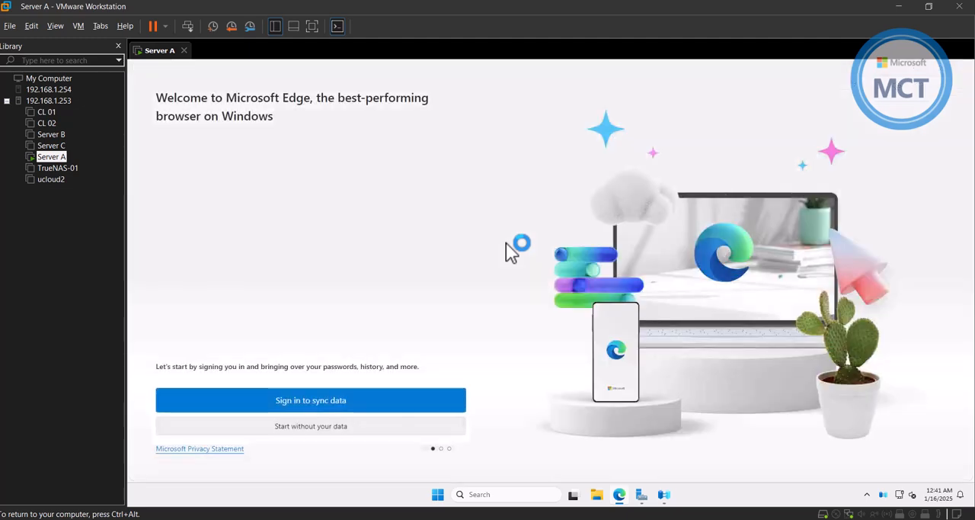
Complete the Edge first-run setup without importing data and close the extra browser tabs, keeping the Microsoft sign-in page open.
left_click(333, 429)
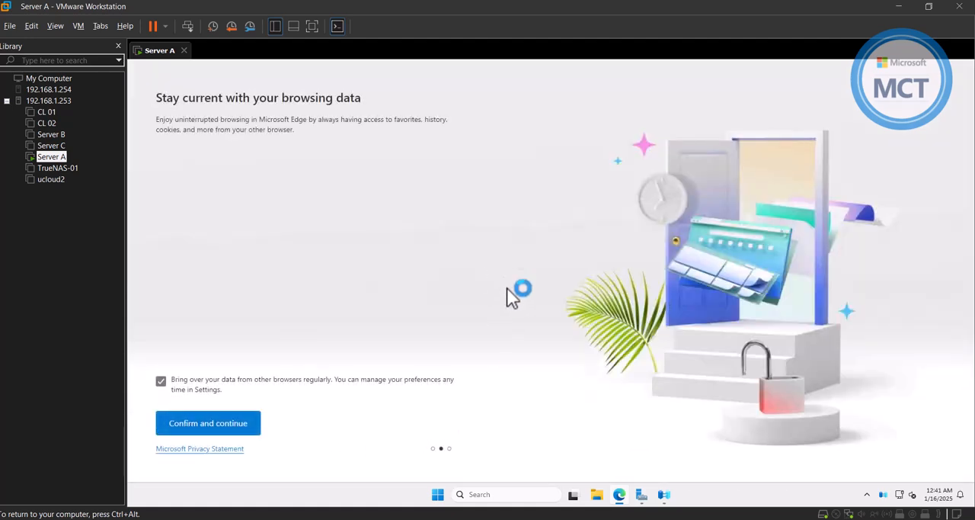
left_click(183, 430)
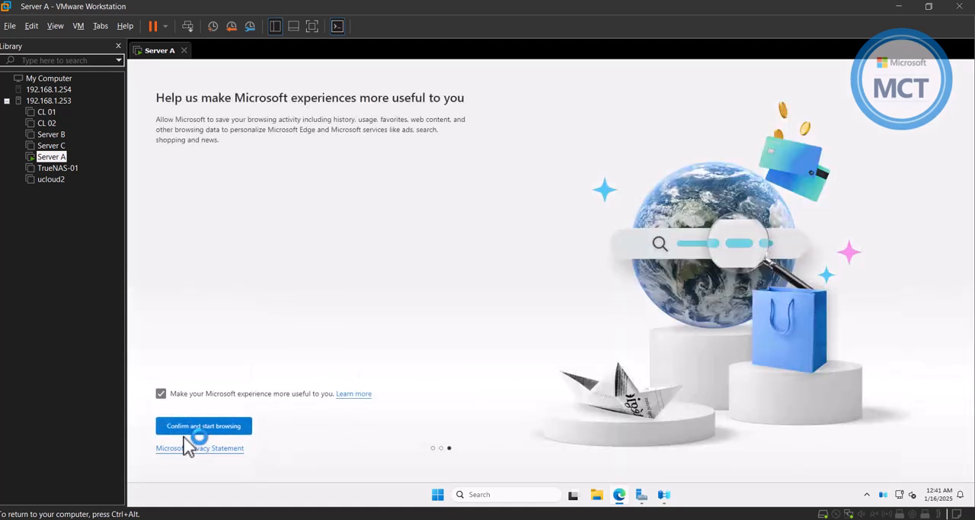
left_click(194, 432)
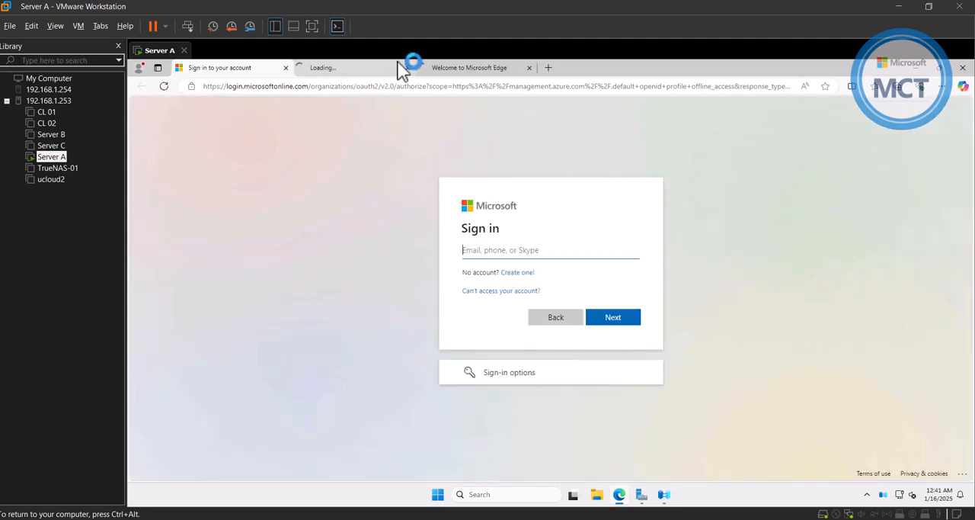
left_click(407, 67)
left_click(405, 67)
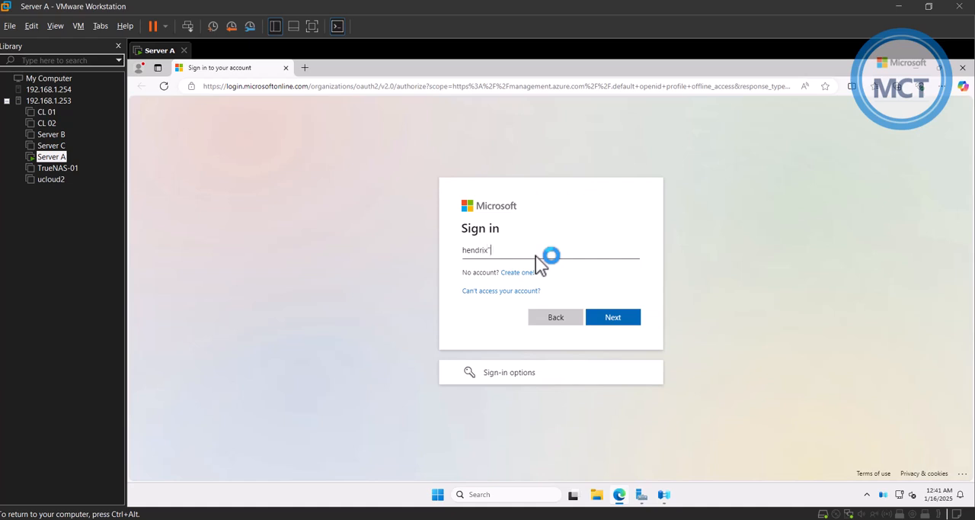
Sign in to Microsoft with the account e-mail and the account password.
type(".cloud")
left_click(619, 320)
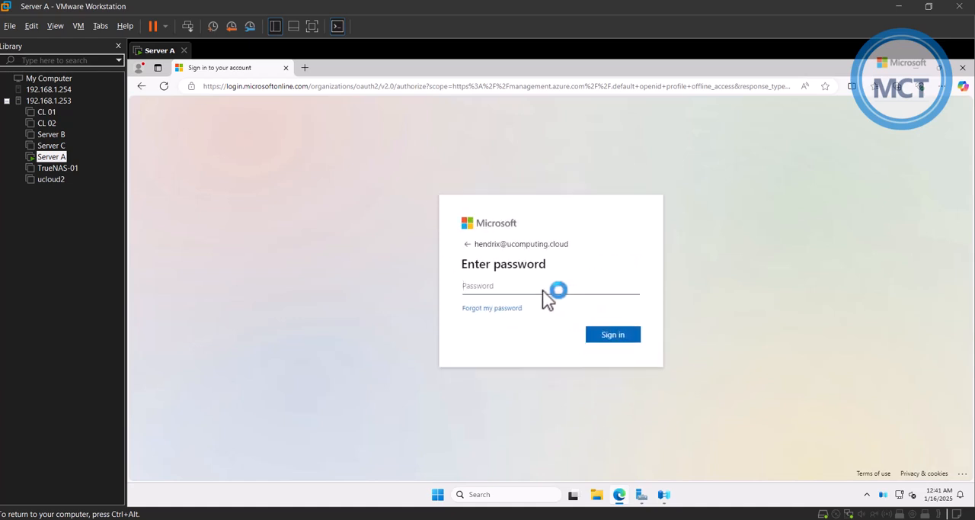
key("ctrl+v")
key("Return")
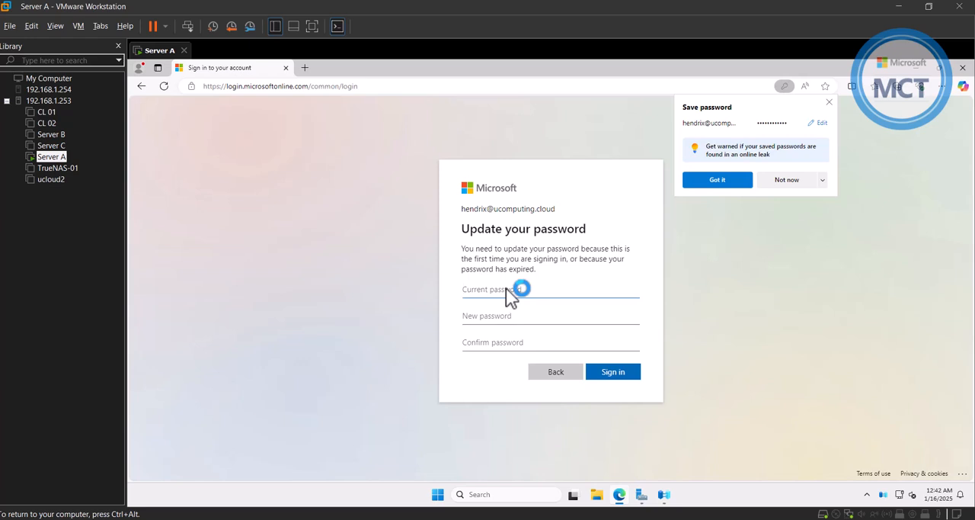
Update the expired account password by entering the current password, the new password and its confirmation.
key("ctrl+v")
key("Tab")
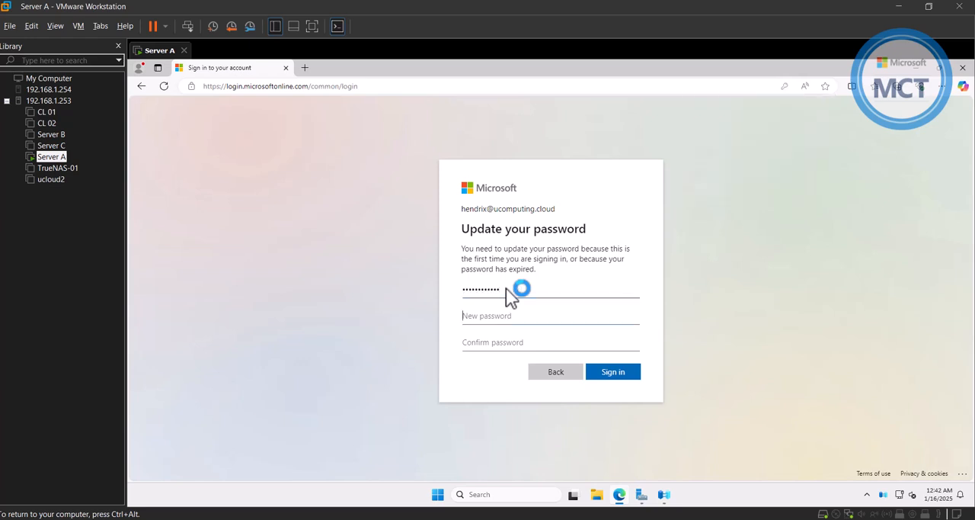
key("ctrl+v")
key("Tab")
key("ctrl+v")
left_click(621, 374)
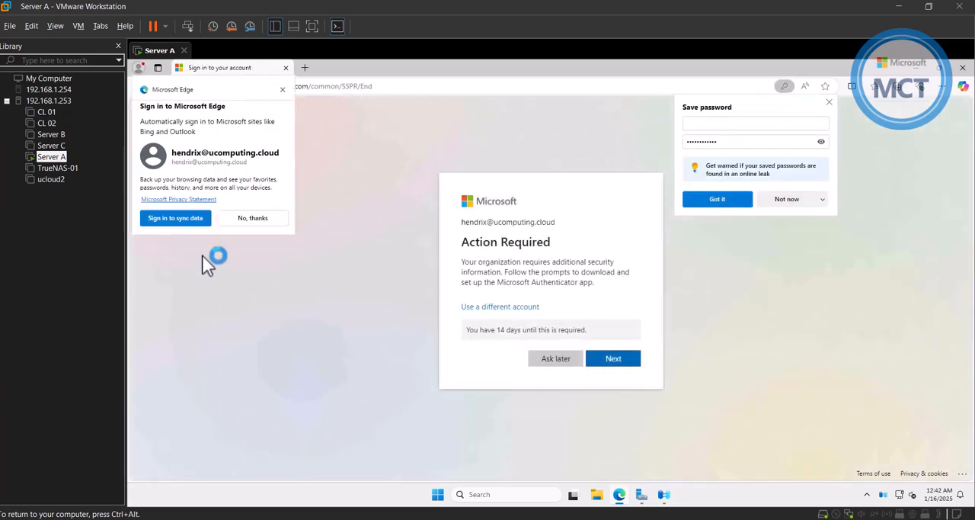
Decline Edge sync and password saving, postpone the Authenticator setup, and close the browser once authentication completes.
left_click(281, 90)
left_click(803, 199)
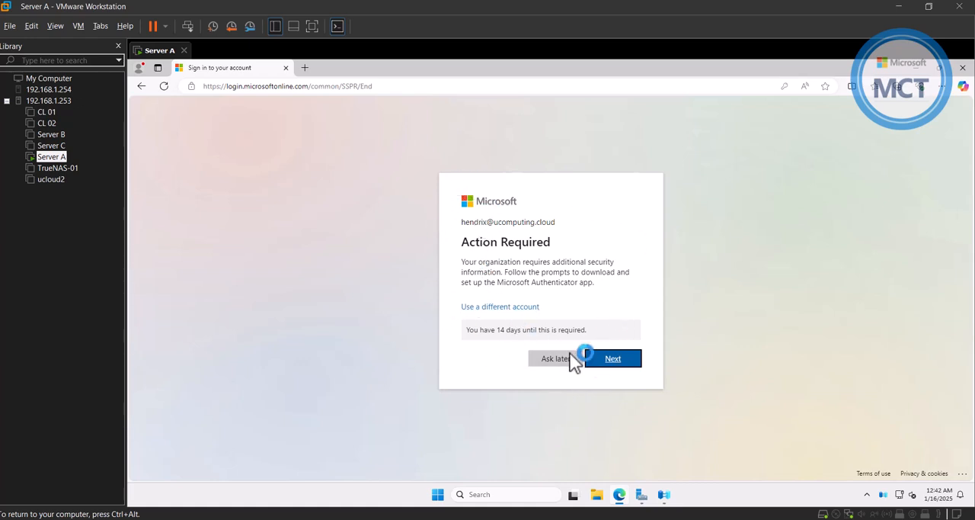
left_click(549, 361)
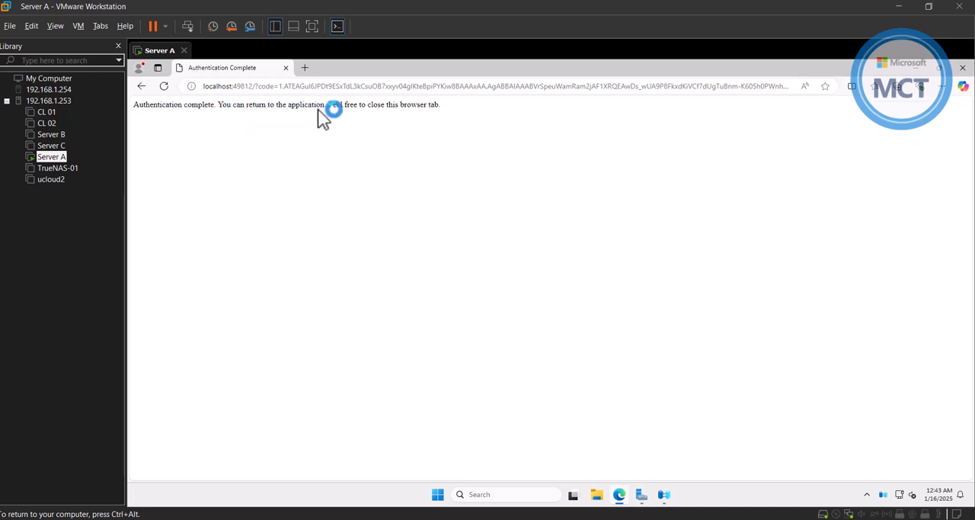
left_click(962, 68)
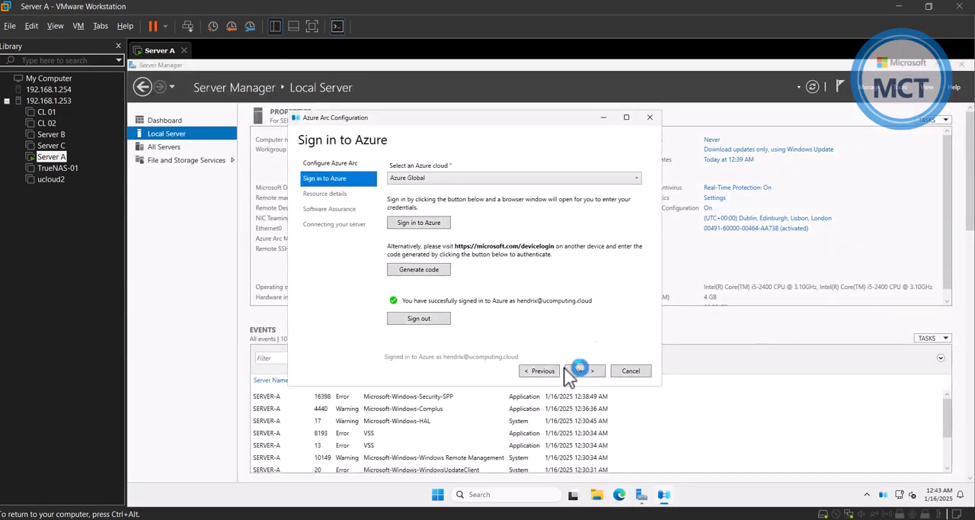
Set the Arc resource details to tenant uComputing Cloud, subscription uComputing Subscription, resource group ARC and region East US, keeping the public endpoint.
left_click(584, 374)
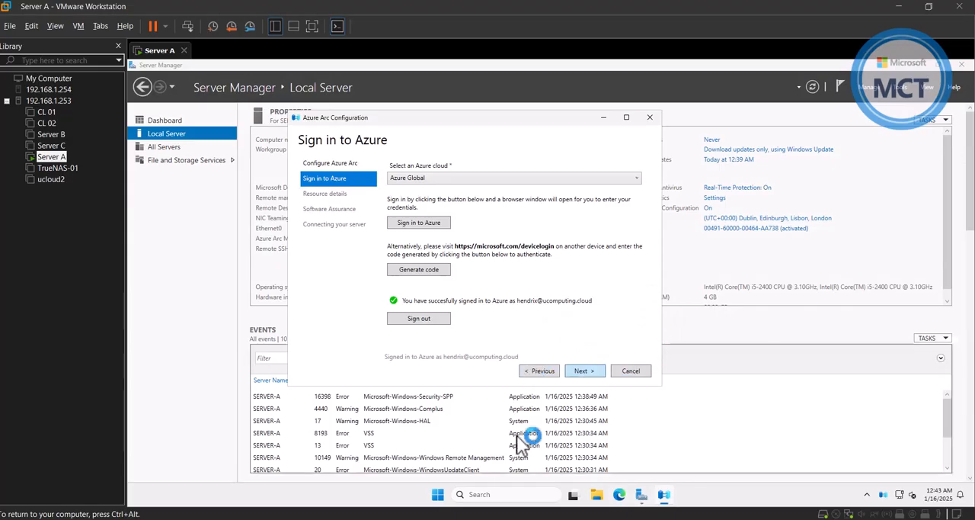
left_click(495, 189)
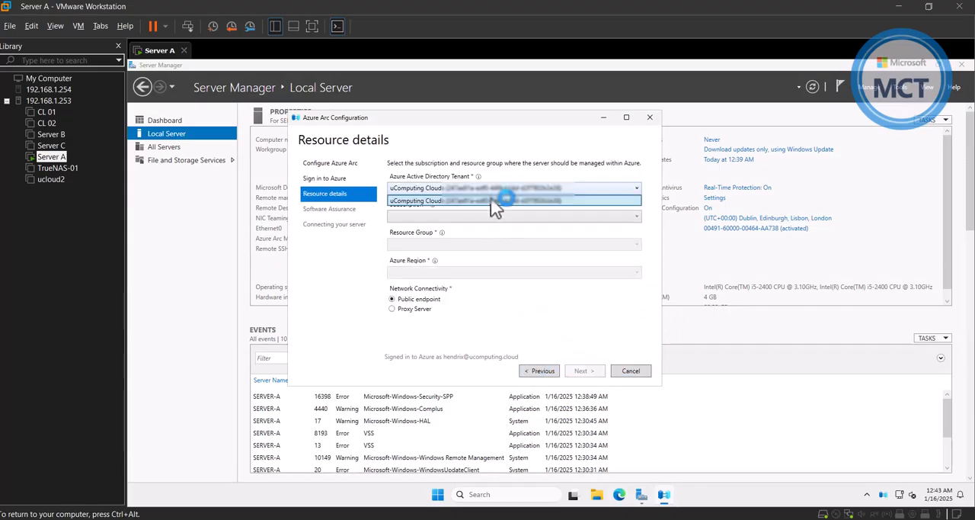
left_click(430, 199)
left_click(457, 216)
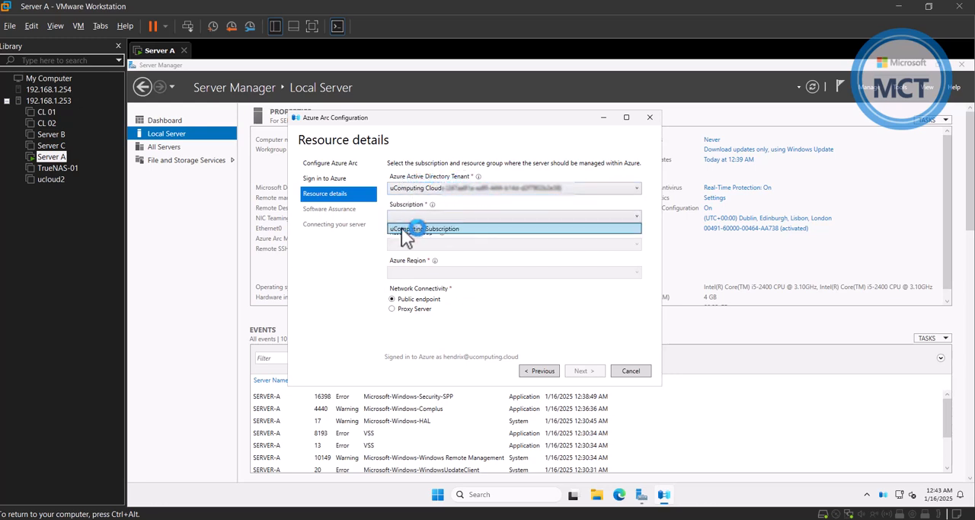
left_click(412, 227)
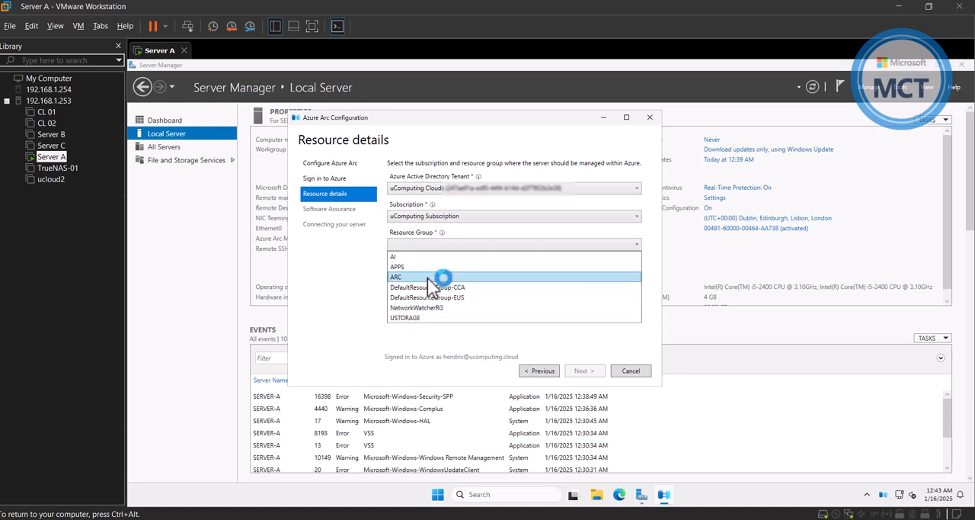
left_click(428, 278)
left_click(473, 273)
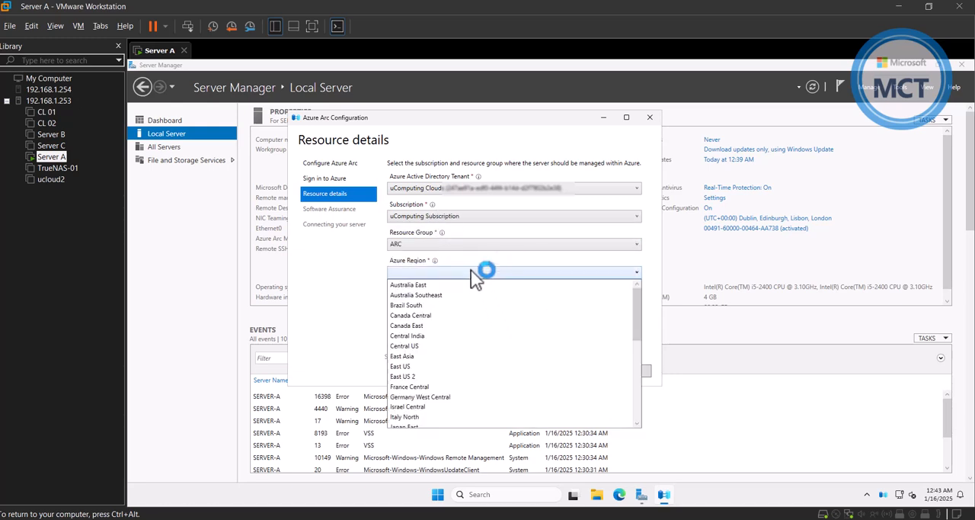
left_click(461, 367)
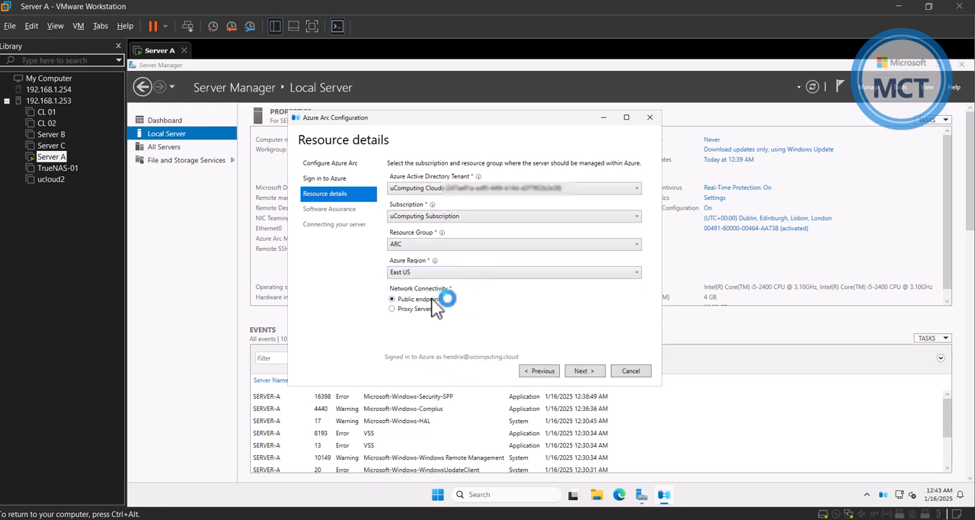
left_click(591, 371)
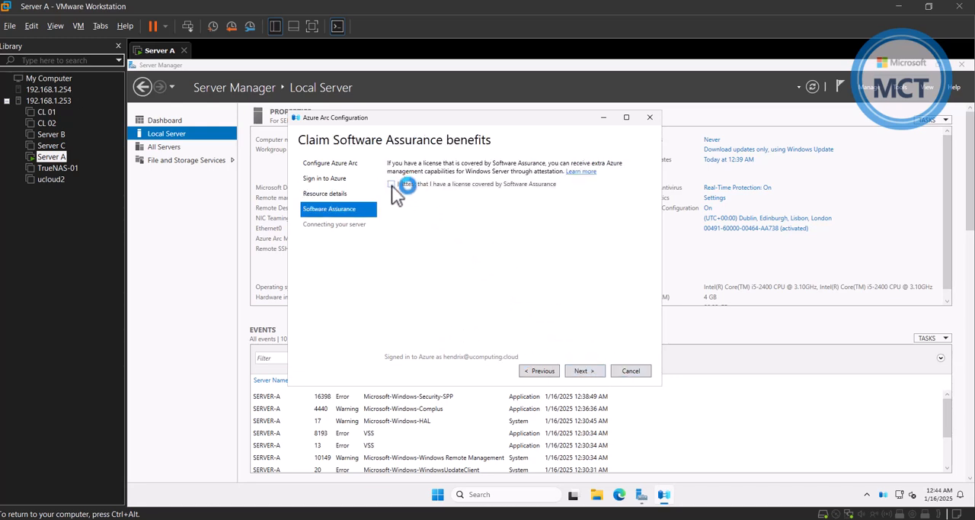
Attest that the license is covered by Software Assurance, connect the server to Azure Arc, and finish the wizard.
left_click(392, 185)
left_click(595, 371)
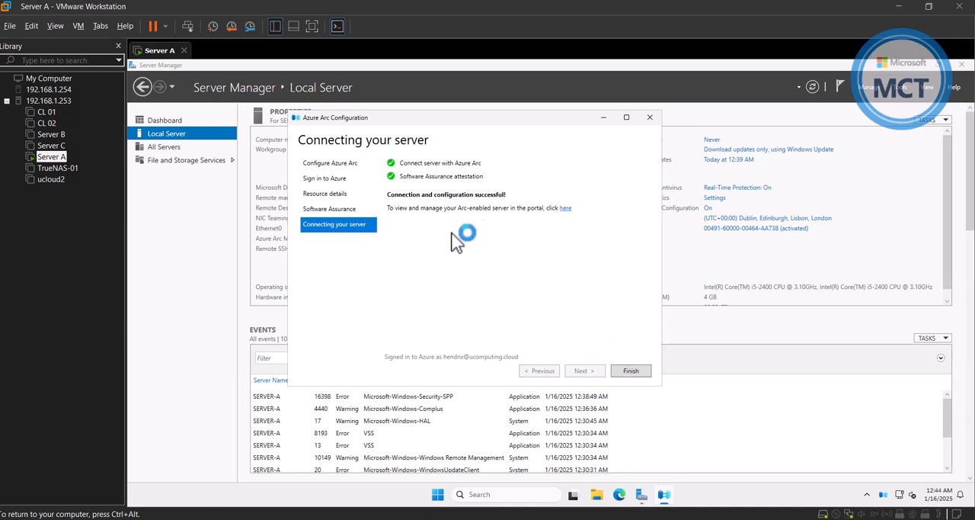
left_click(642, 373)
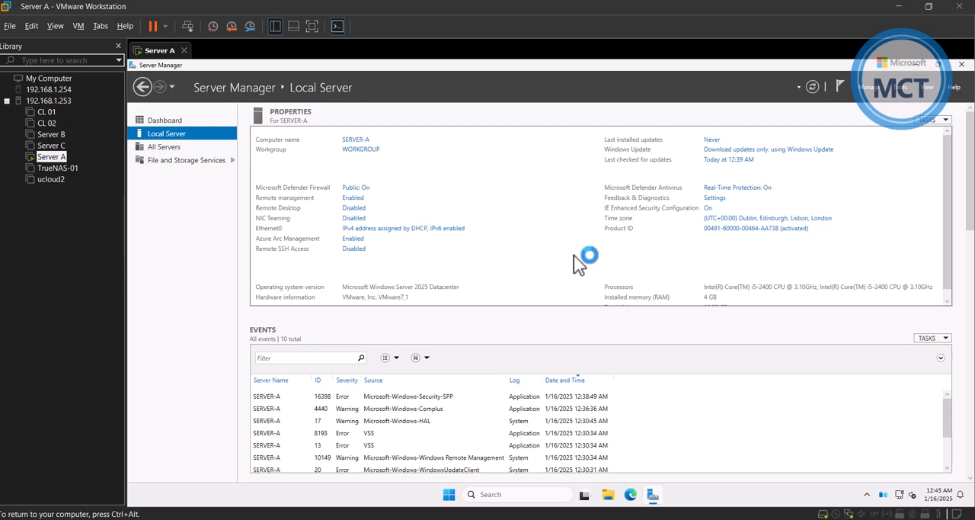
Check the server's Azure Arc connection status and machine details.
left_click(884, 494)
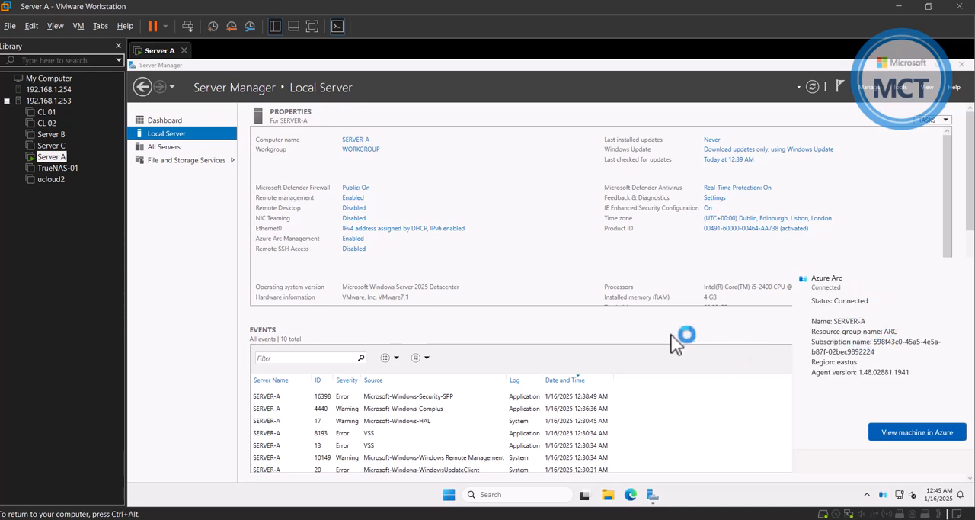
left_click(617, 324)
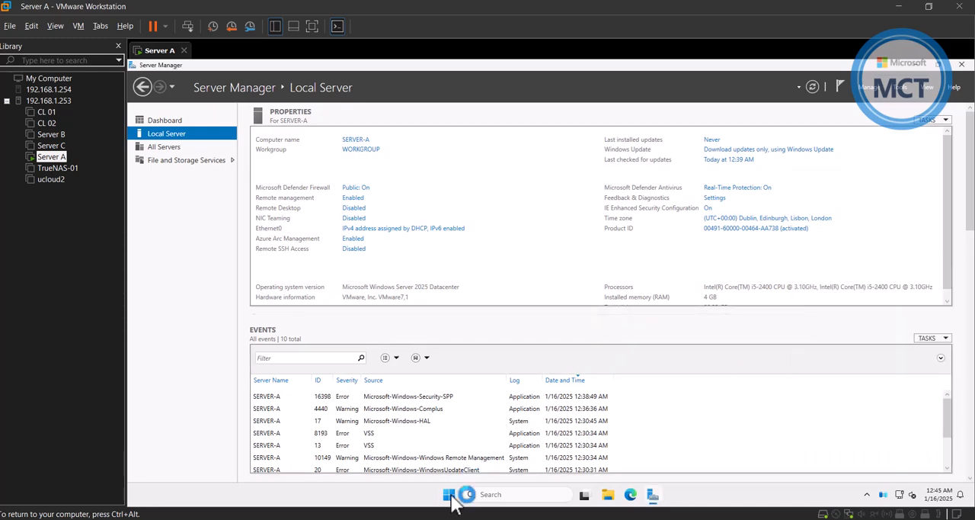
Find Azure Arc in the Azure portal using Edge and view the SERVER-A overview under its machines.
left_click(631, 495)
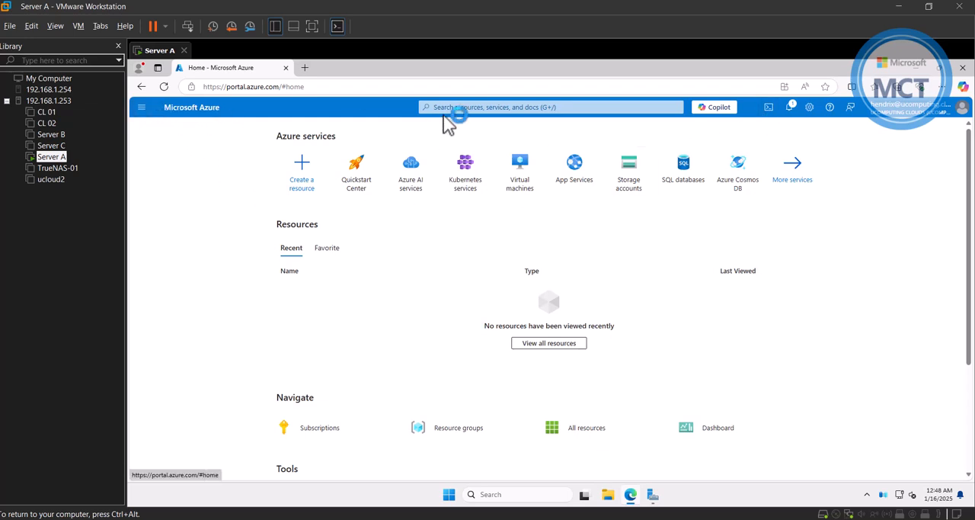
left_click(469, 107)
type("ar")
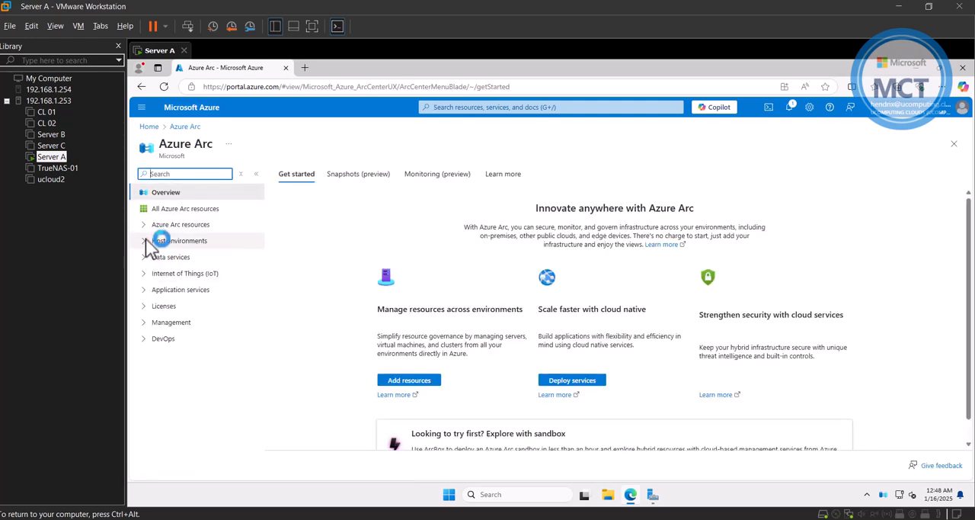
left_click(144, 226)
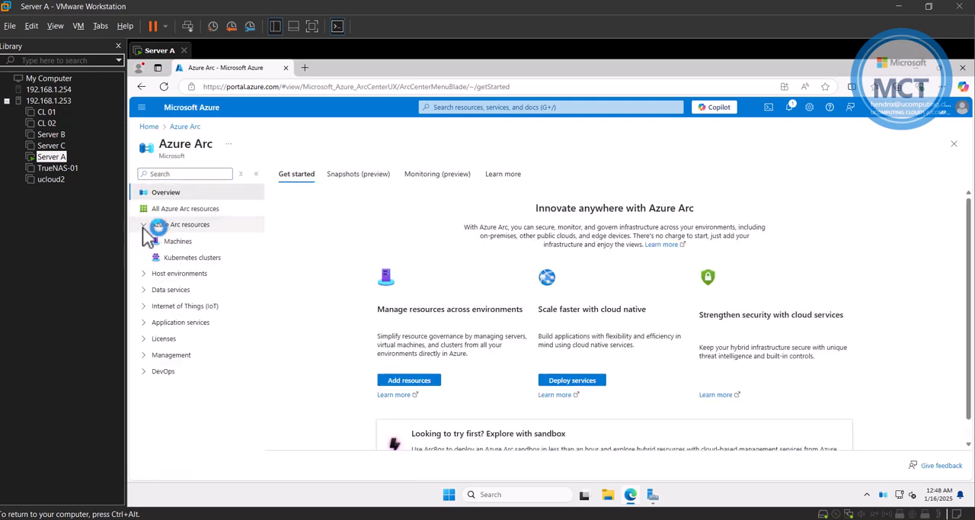
left_click(183, 242)
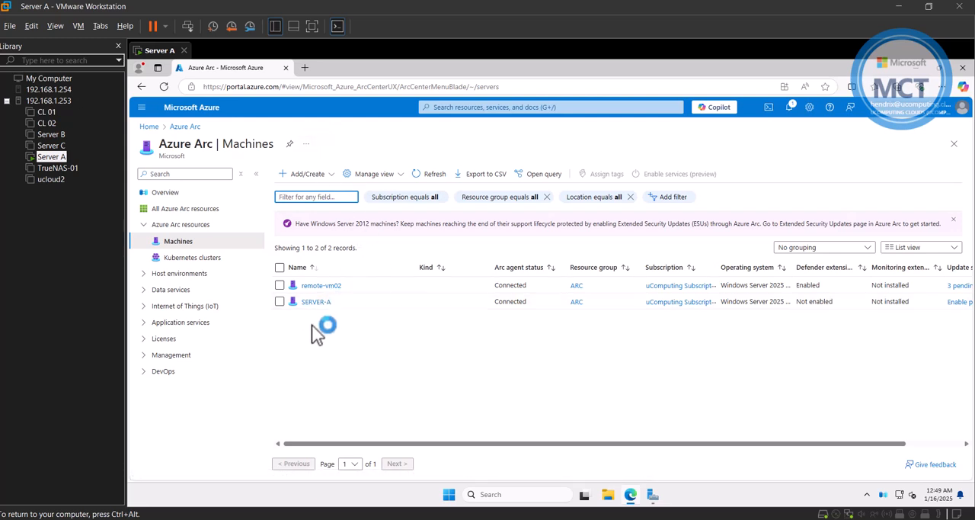
left_click(319, 302)
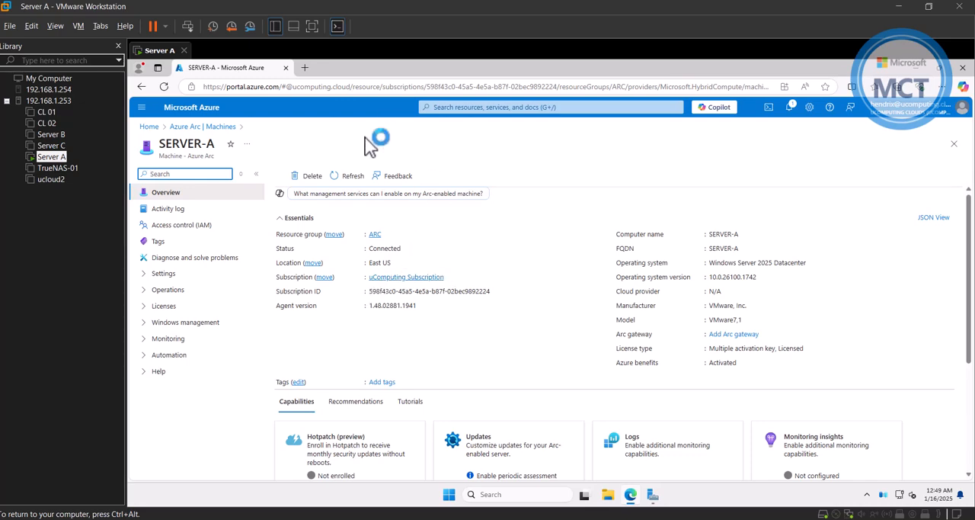
Show the virtual machines list of the ESXi host at 192.168.1.253 in a new browser tab.
left_click(305, 67)
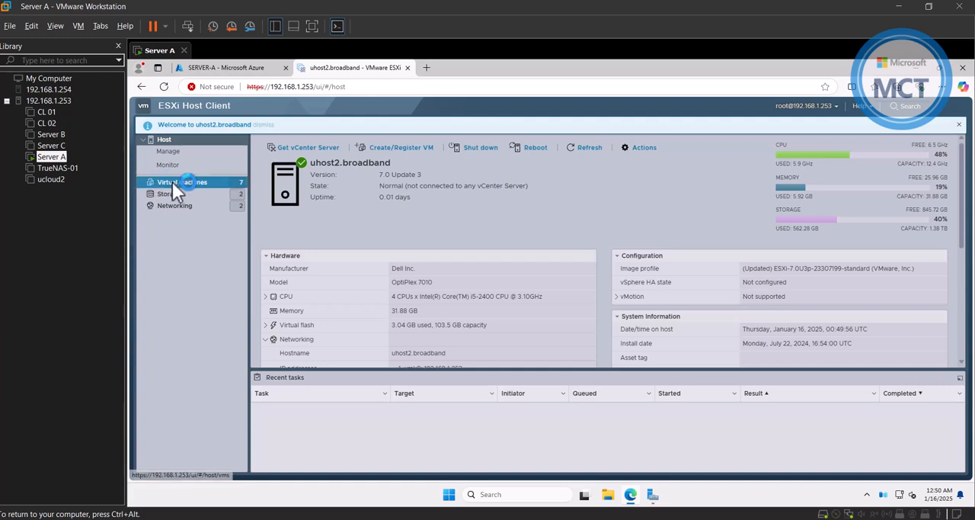
left_click(172, 182)
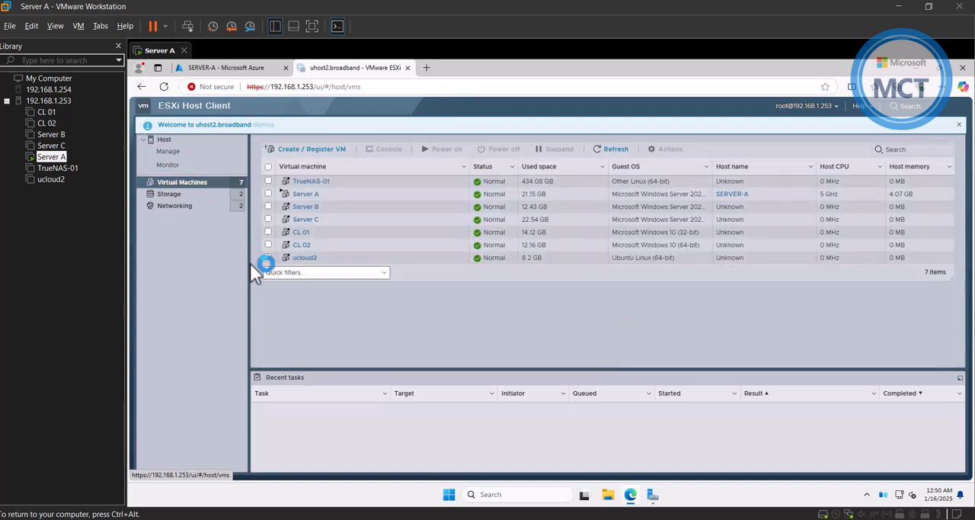
Edit the settings of the Server A virtual machine on the ESXi host and enable Virtualization Based Security in its VM options.
left_click(307, 194)
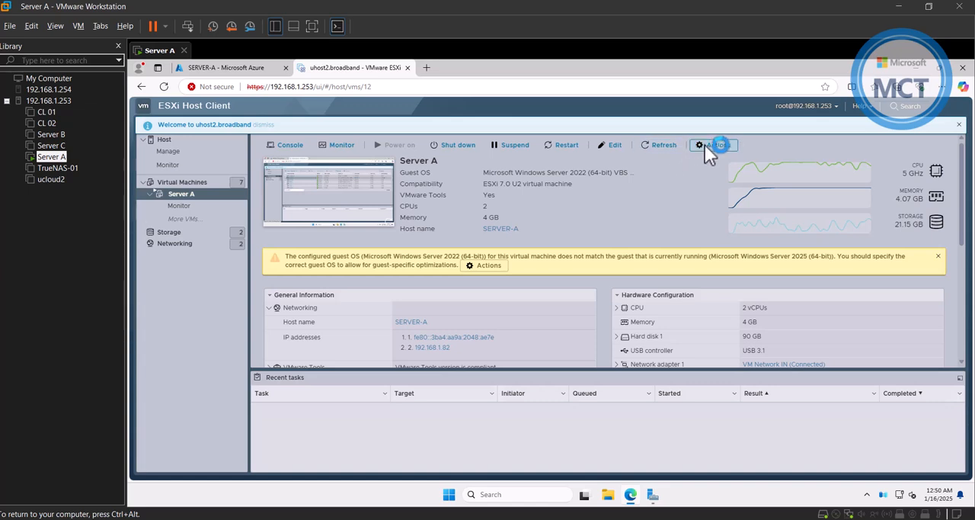
left_click(716, 146)
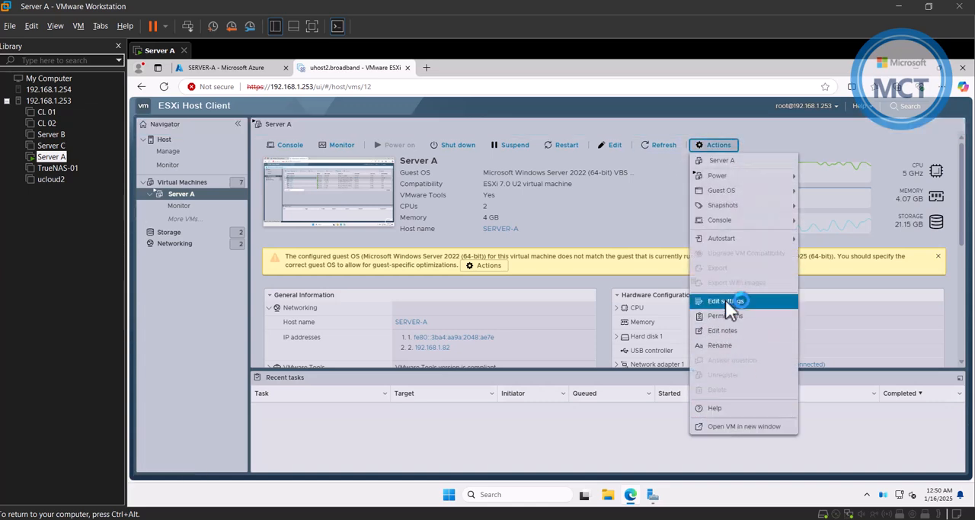
left_click(725, 301)
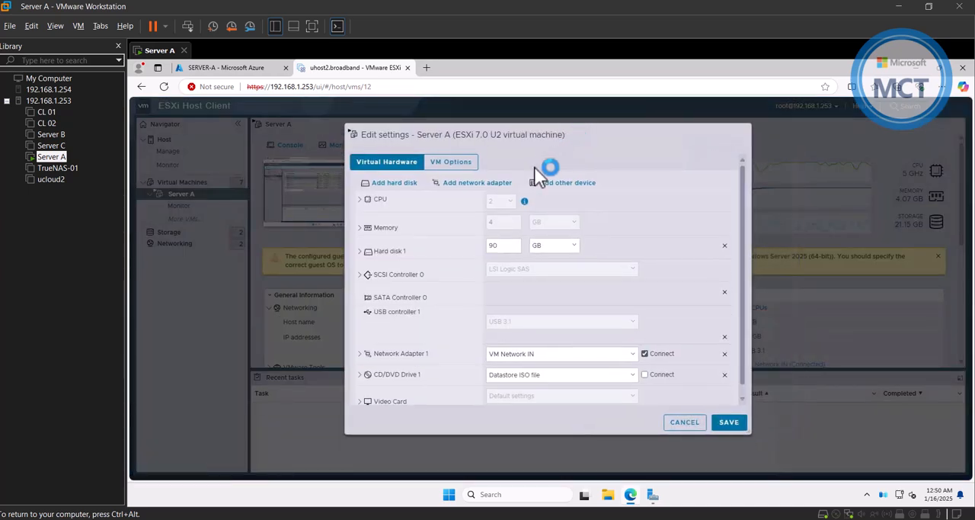
left_click(464, 164)
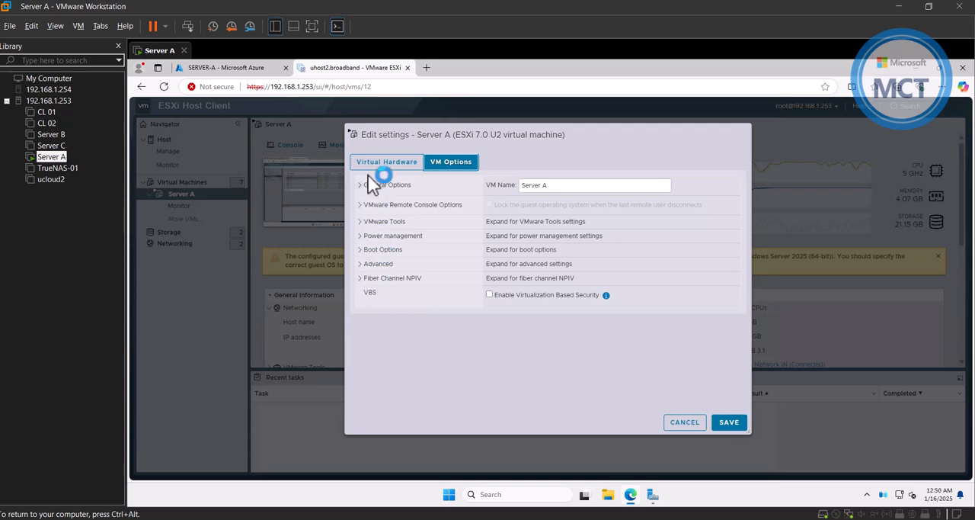
left_click(366, 265)
left_click(364, 263)
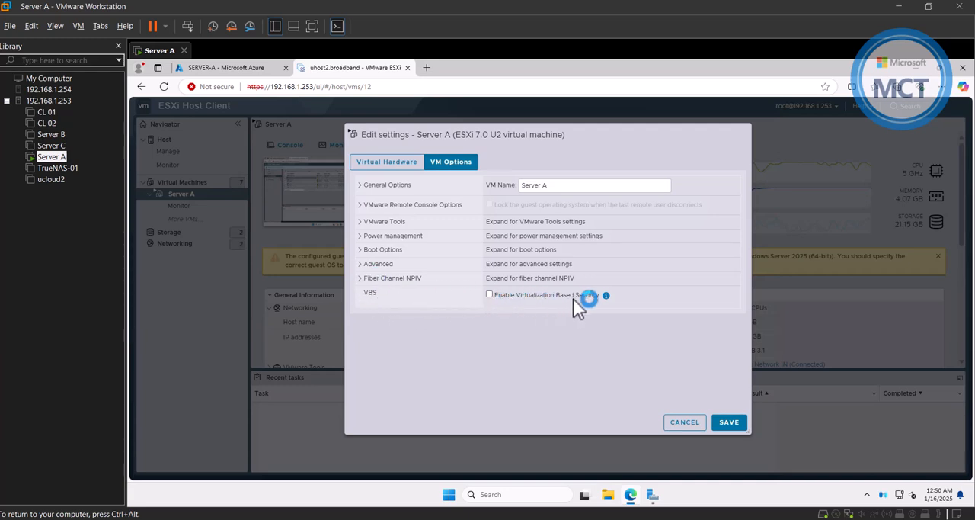
left_click(489, 295)
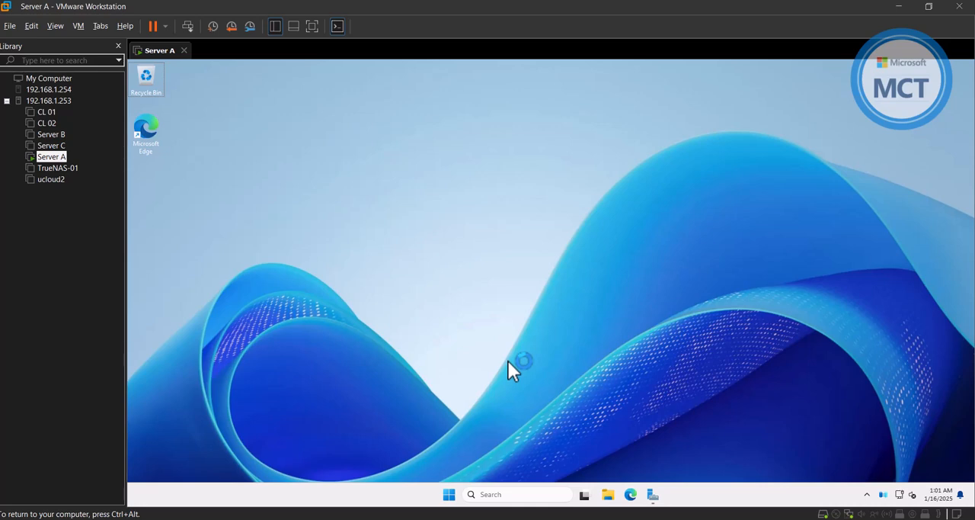
Launch gpedit.msc and show the Device Guard policies under Computer Configuration, Administrative Templates, System.
key("super+r")
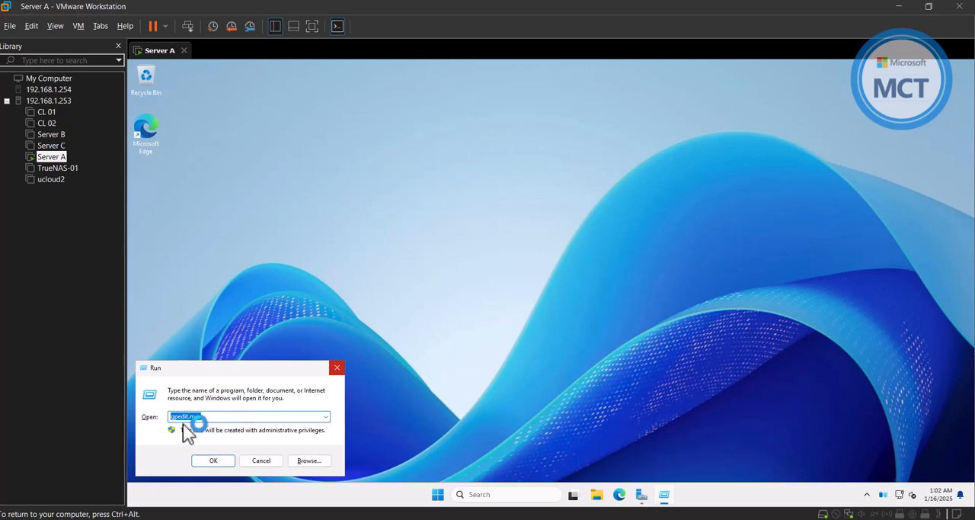
left_click(215, 420)
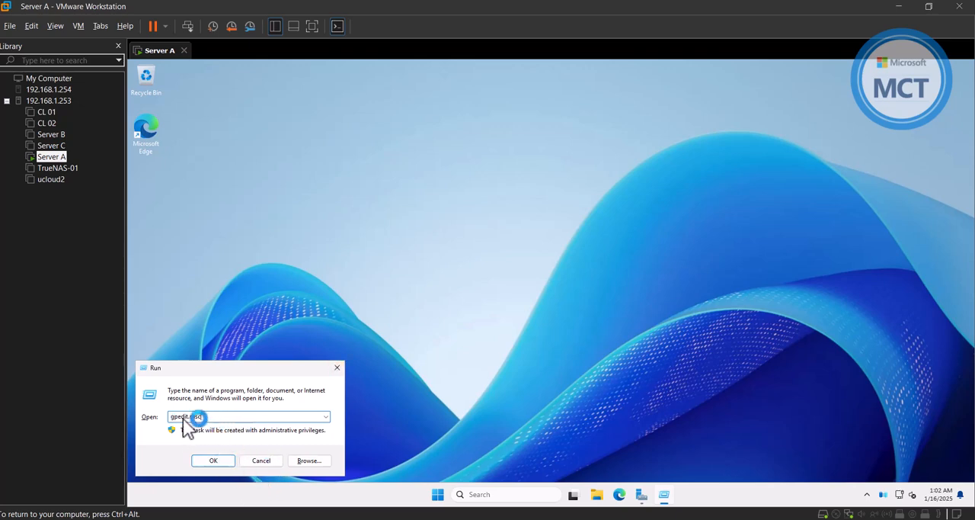
left_click(214, 461)
left_click(561, 144)
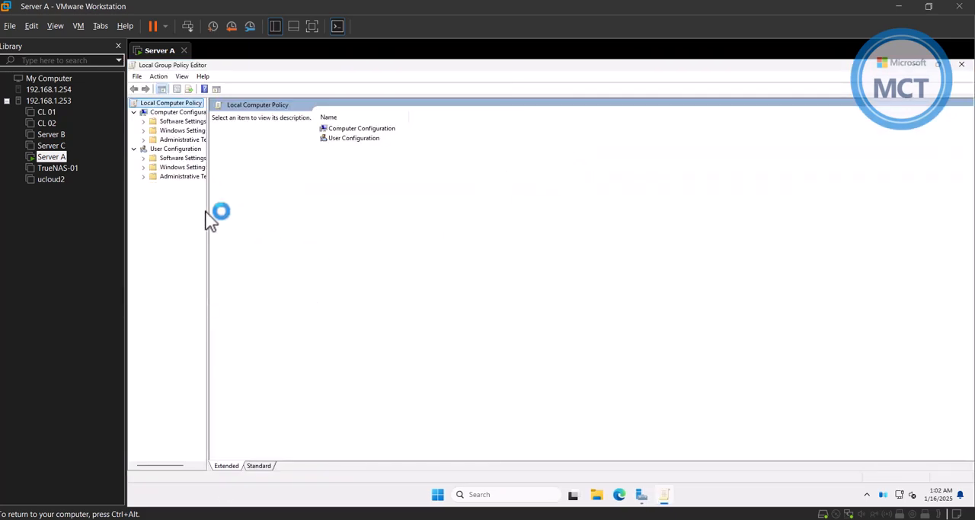
left_click_drag(212, 226, 268, 224)
left_click(144, 140)
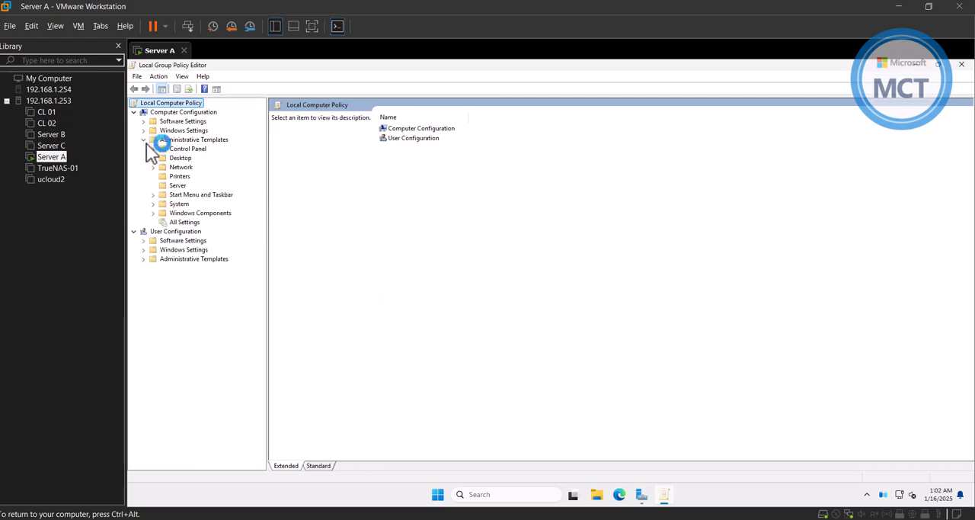
left_click(155, 204)
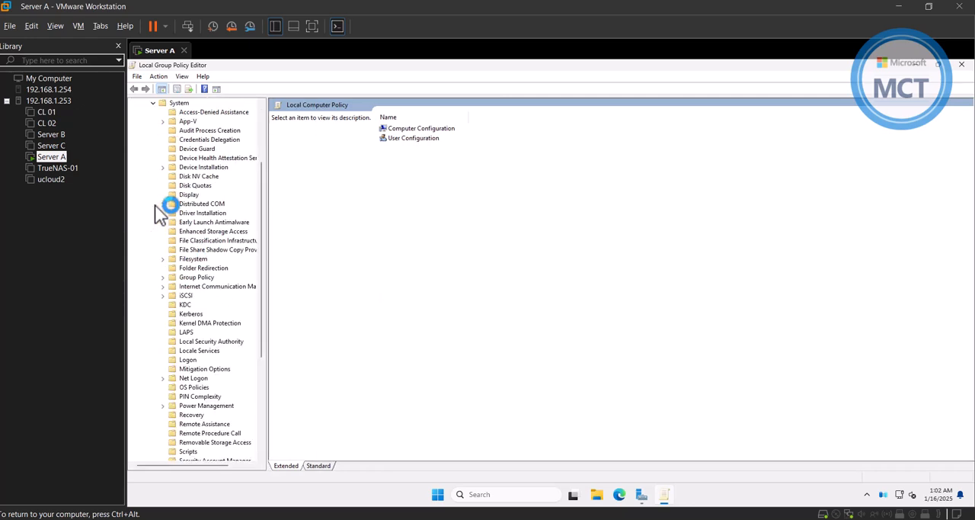
left_click(200, 149)
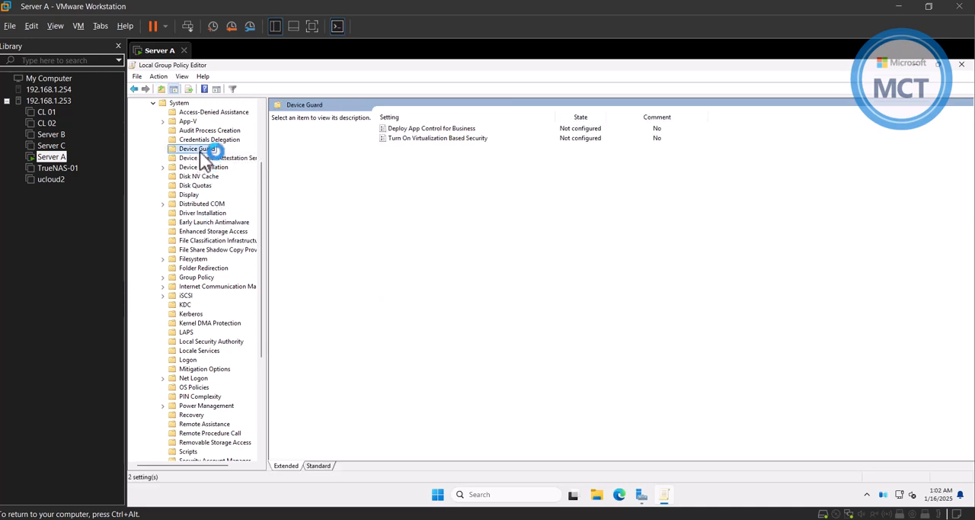
Enable the Turn On Virtualization Based Security policy and set its platform security level to Secure Boot.
left_click(420, 139)
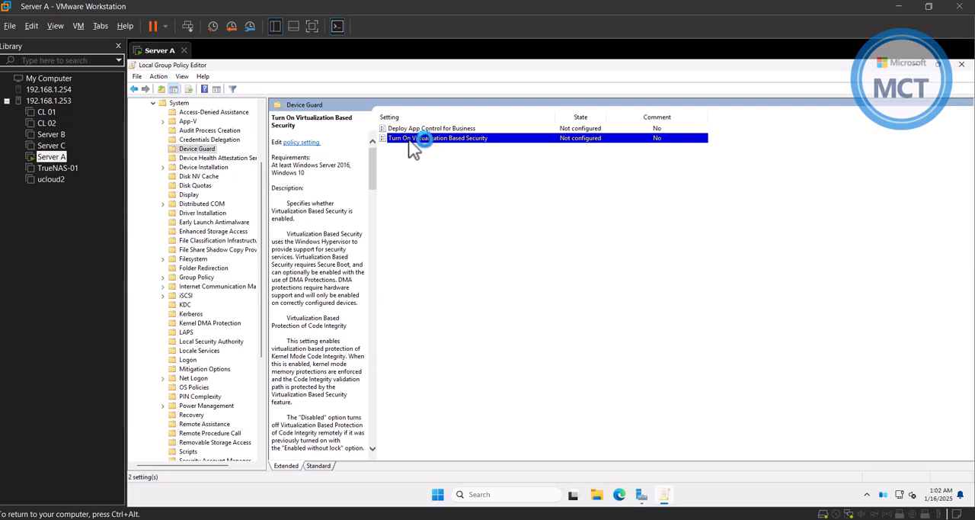
double_click(504, 141)
left_click(224, 195)
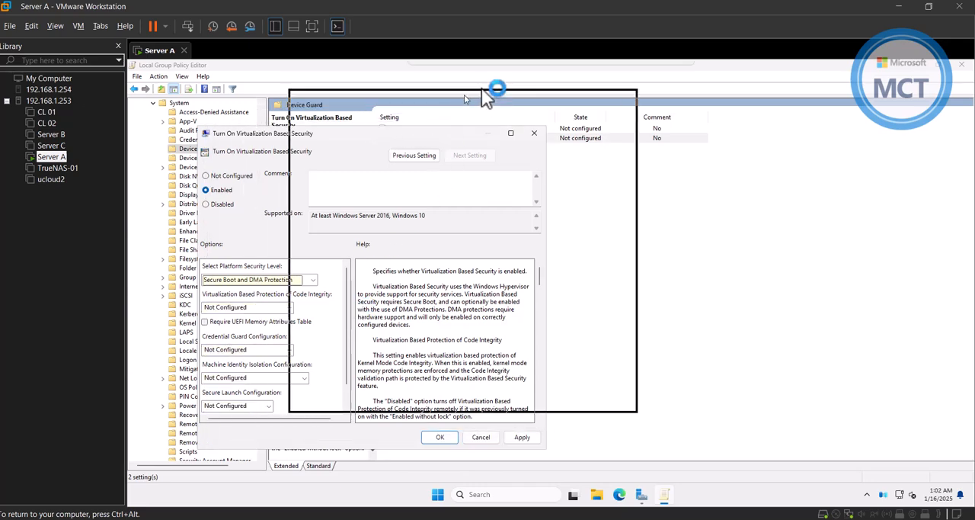
left_click_drag(480, 98, 513, 84)
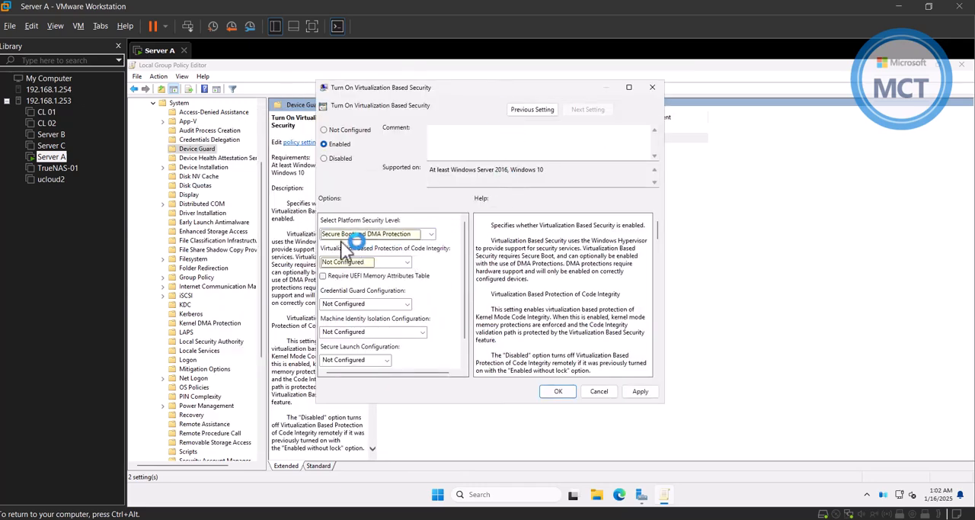
left_click(381, 233)
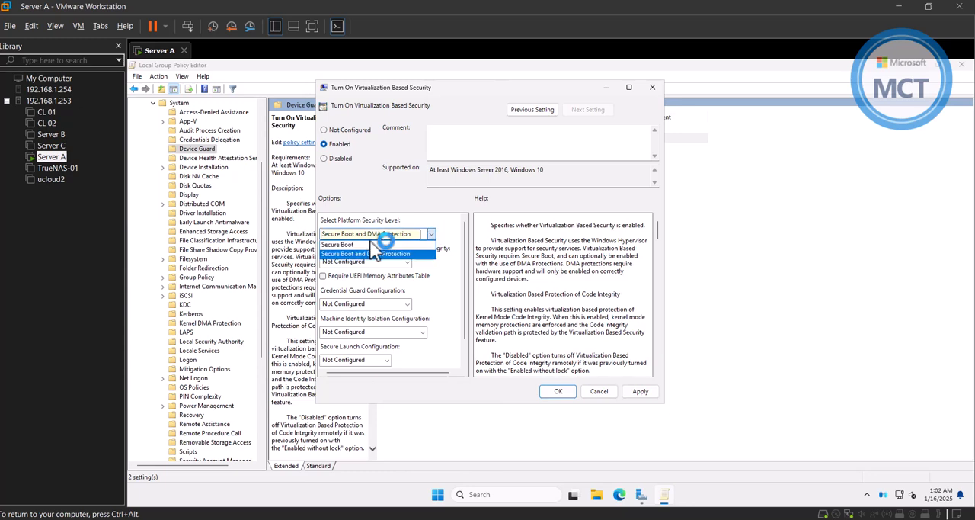
left_click(384, 245)
Set Virtualization Based Protection of Code Integrity to Enabled with UEFI lock, apply the policy, and close the Local Group Policy Editor.
left_click(381, 261)
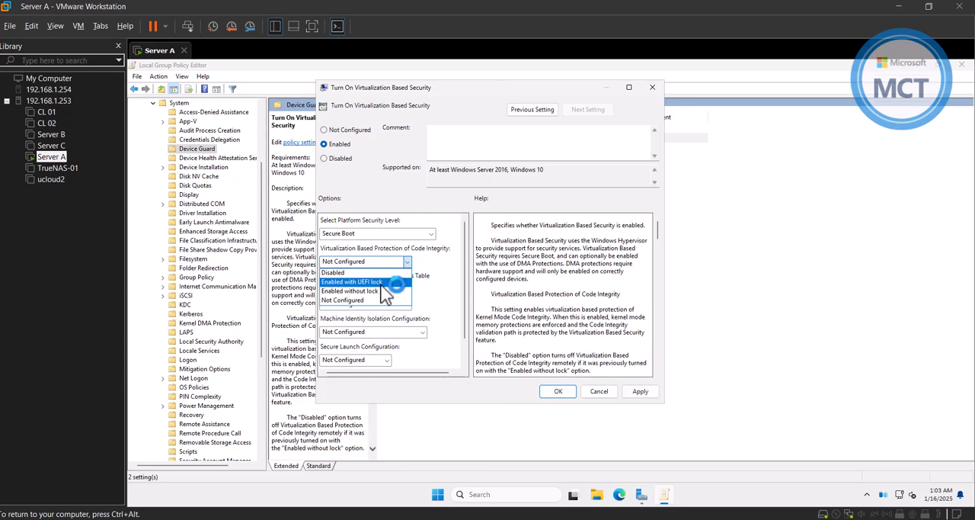
left_click(366, 282)
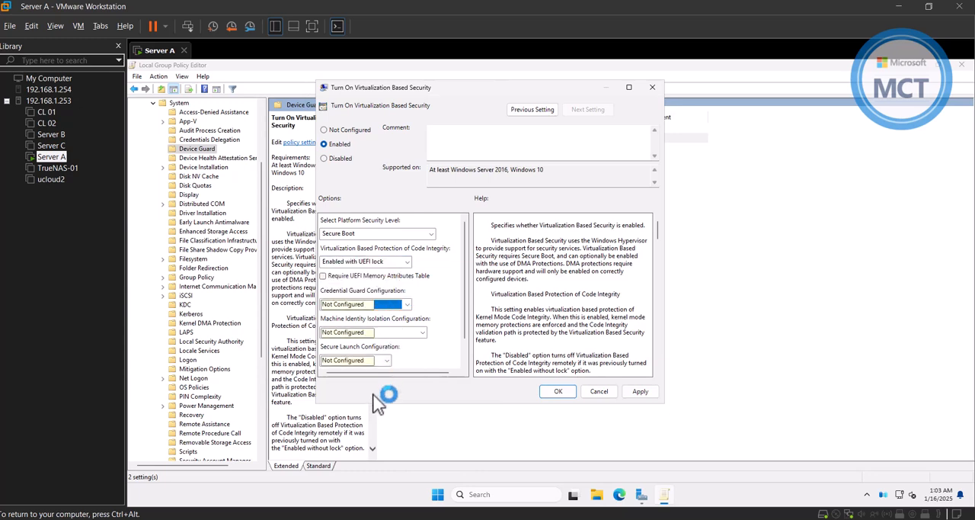
left_click(640, 391)
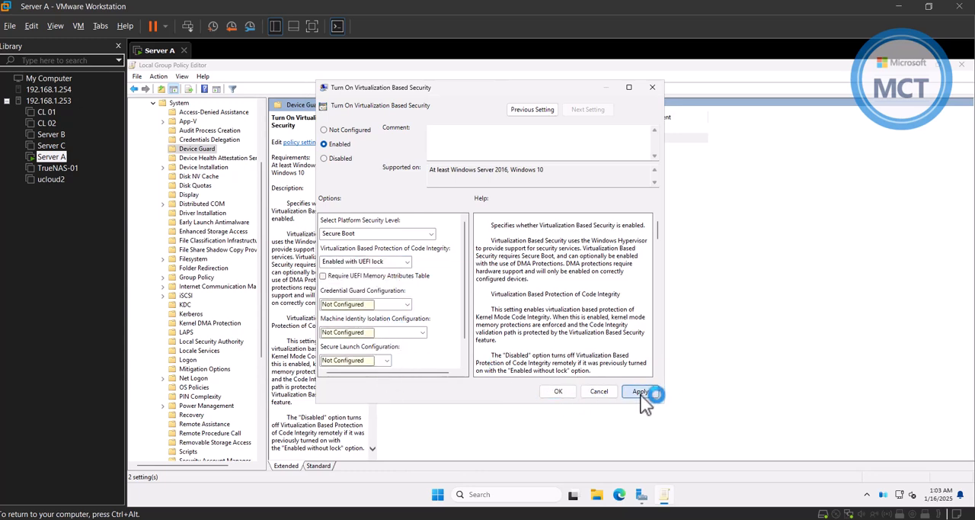
left_click(558, 391)
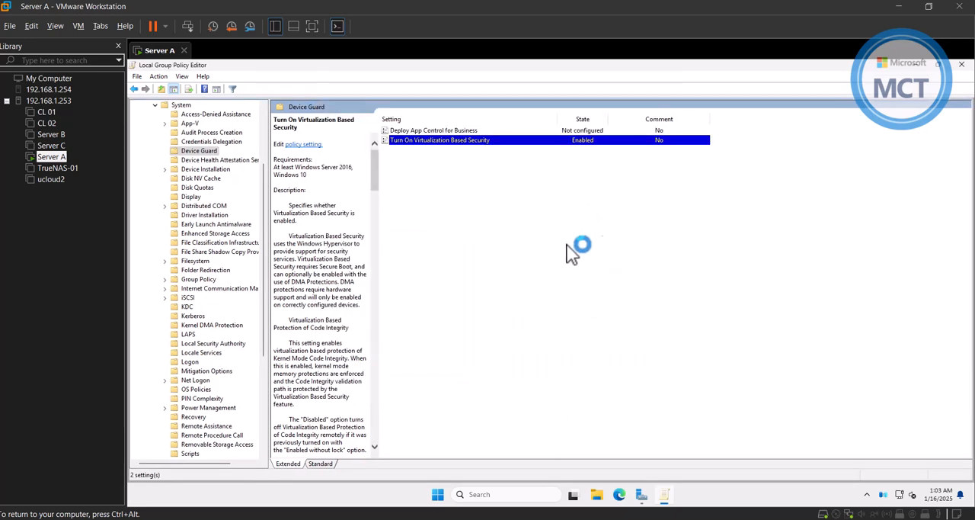
left_click(962, 64)
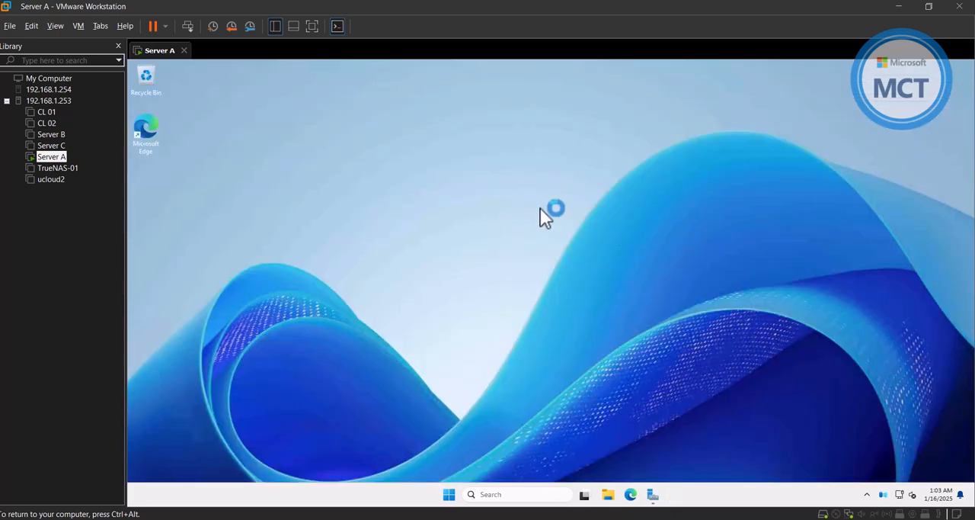
Force a Group Policy update with gpupdate /force in a command prompt, and close the prompt.
key("super+r")
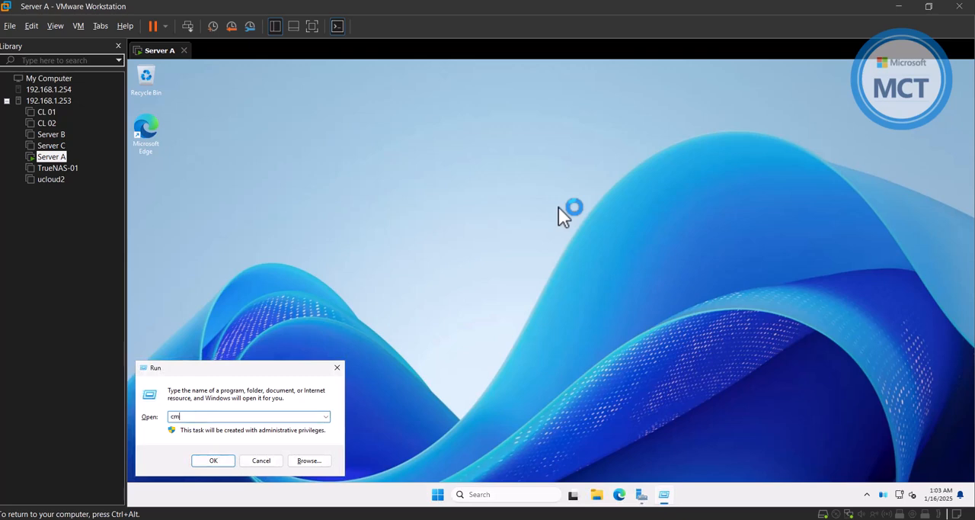
key("Return")
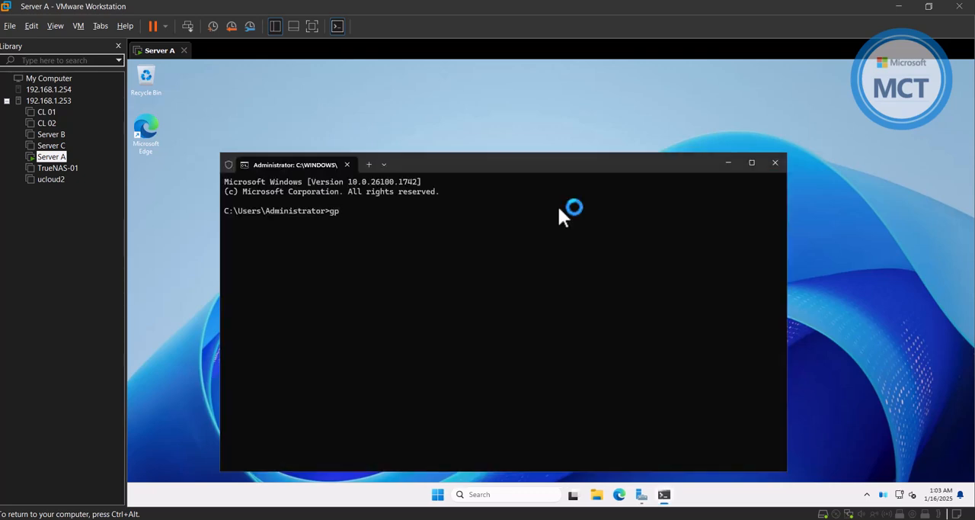
type("gpupdate /force")
key("Return")
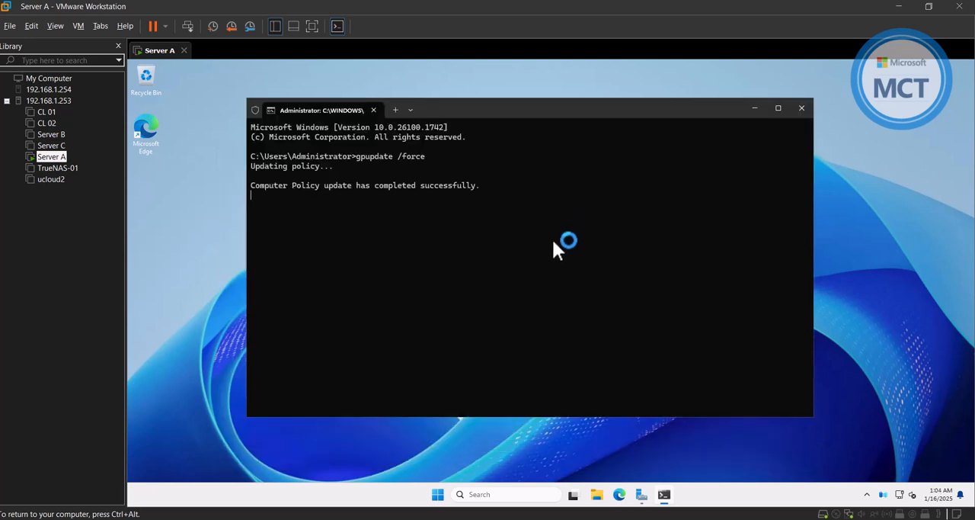
left_click(802, 108)
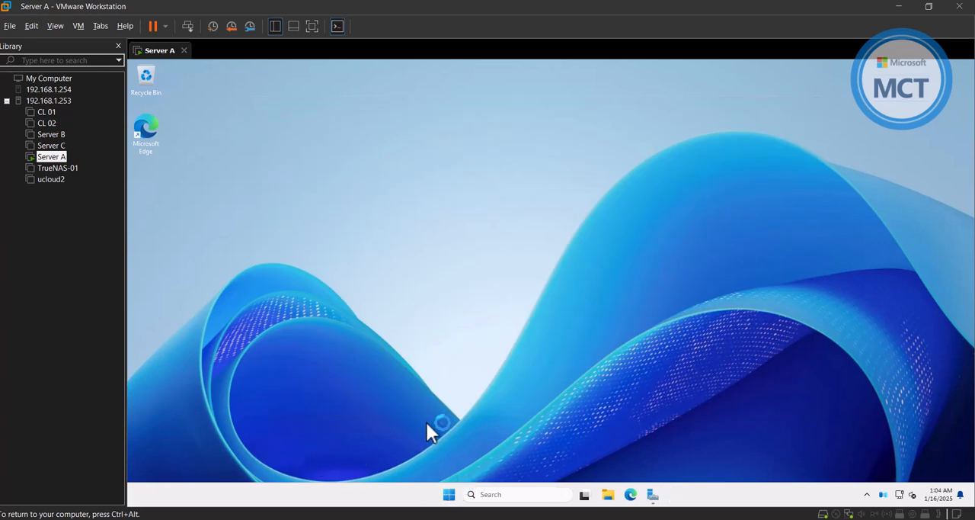
Launch msinfo32, check the Virtualization-based security entry in the system summary, and close System Information.
key("super+r")
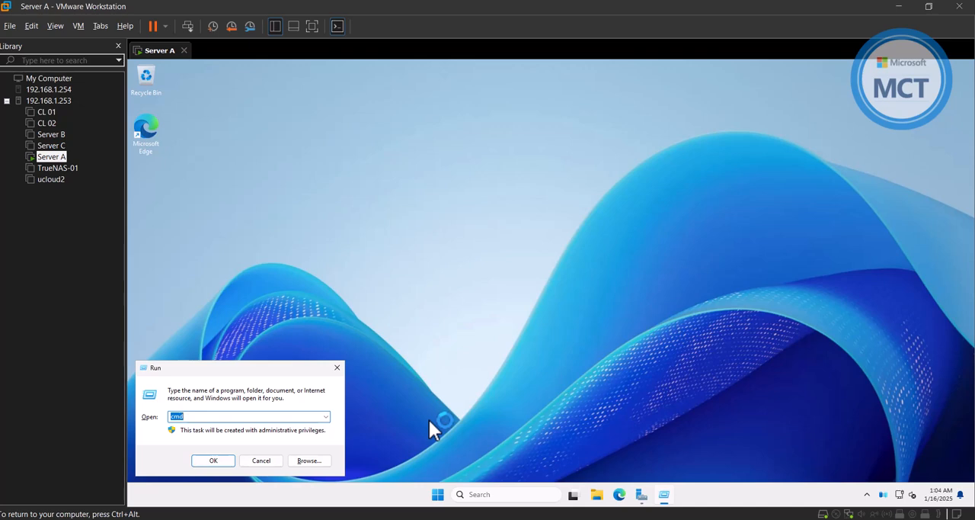
type("msinfo32")
key("Return")
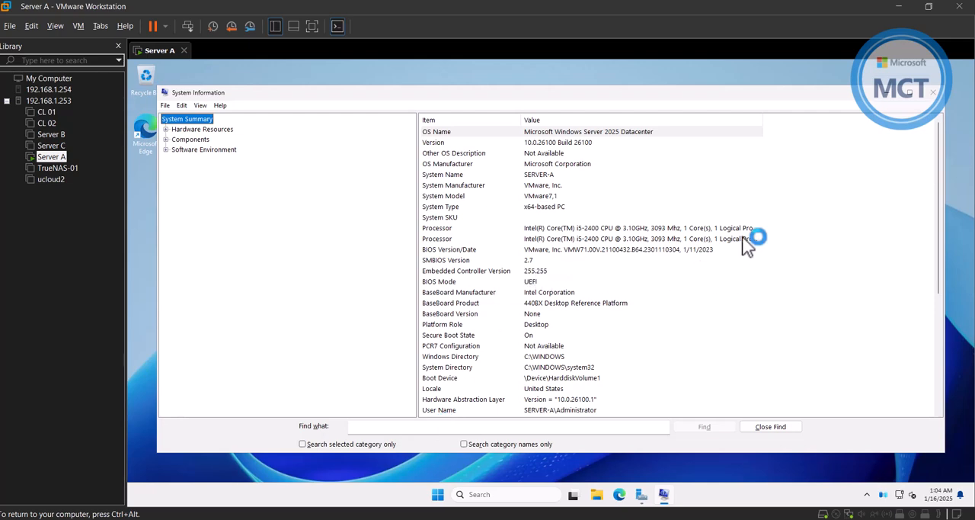
scroll(754, 240, "down", 6)
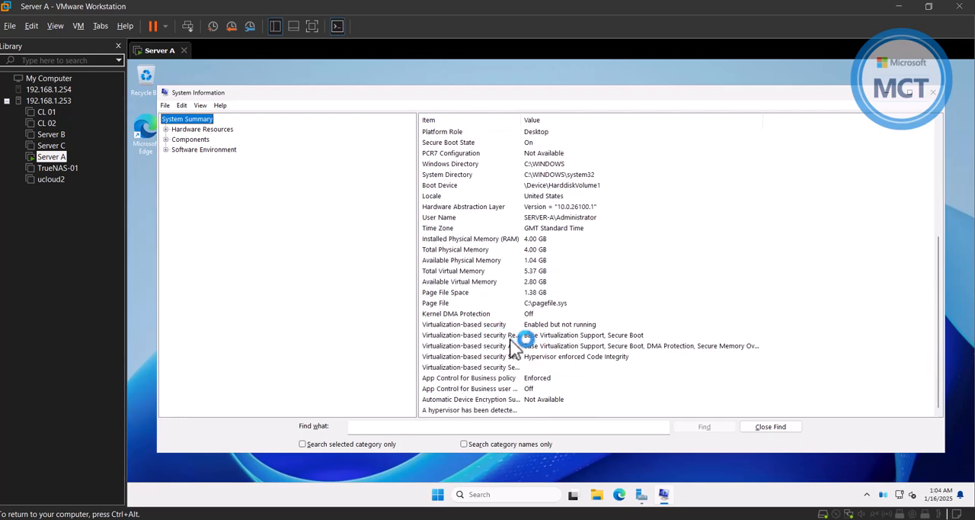
left_click(461, 326)
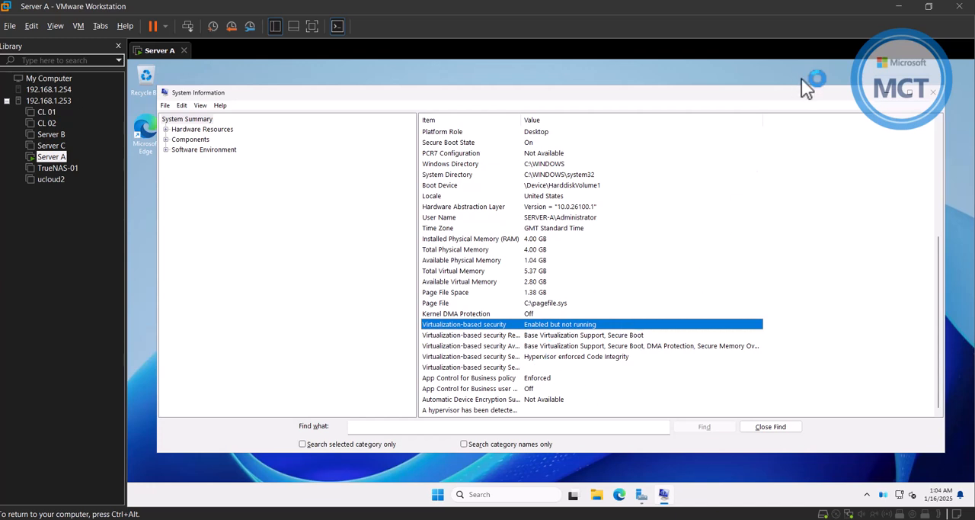
left_click(932, 97)
Restart the server and dismiss the Server Manager message about Windows Admin Center and Azure Arc.
left_click(449, 494)
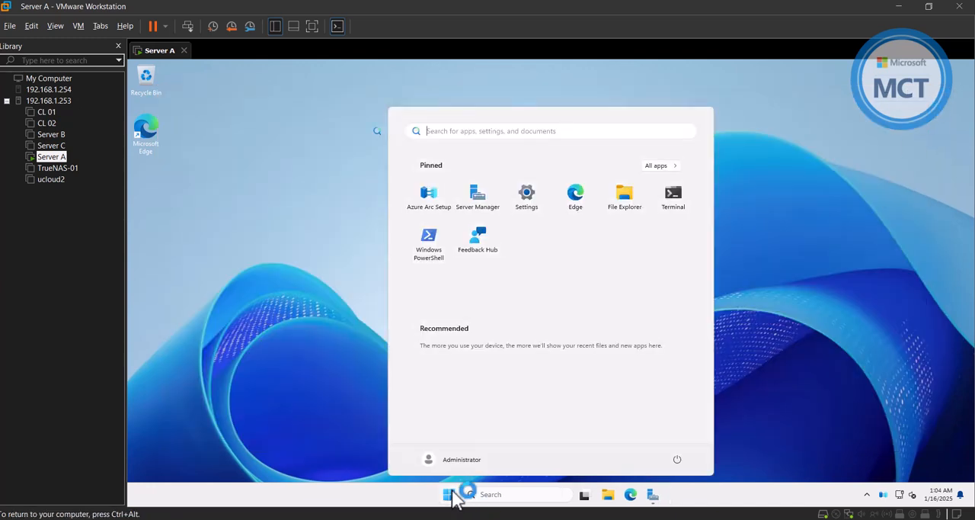
left_click(676, 458)
left_click(670, 439)
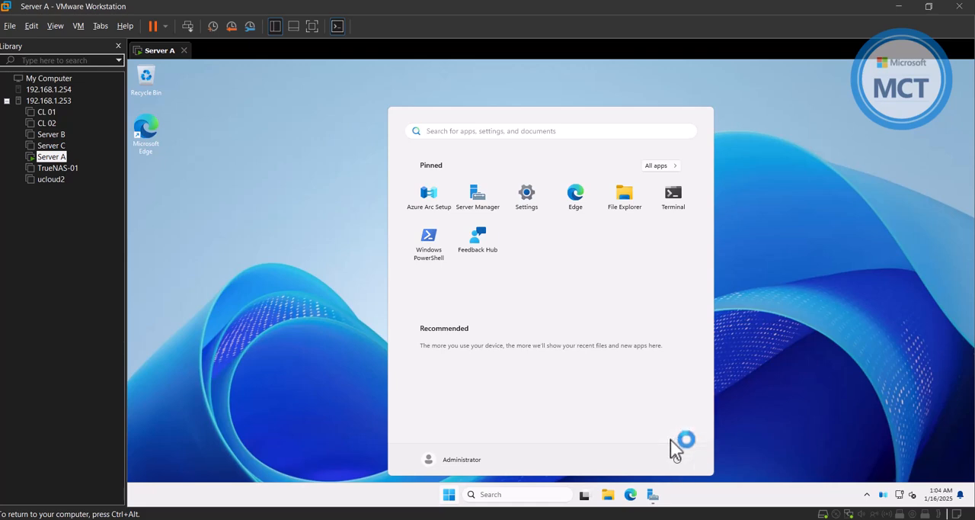
left_click(737, 431)
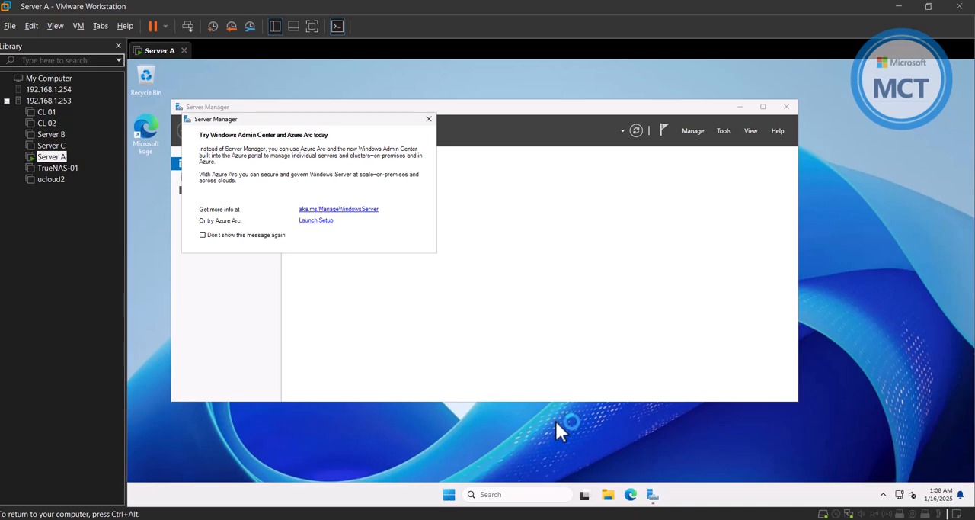
left_click(428, 119)
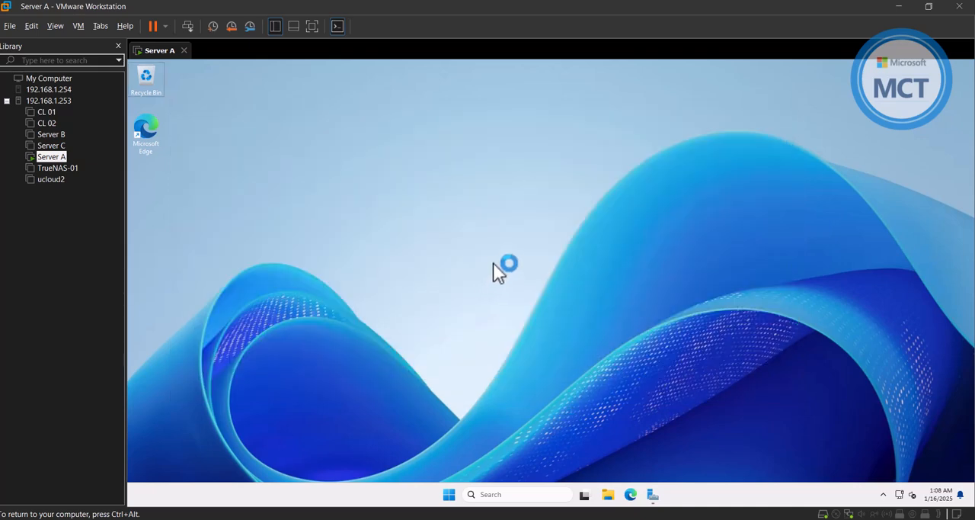
Launch msinfo32 on the restarted server, verify the Virtualization-based security entry in the system summary, and close System Information.
key("super+r")
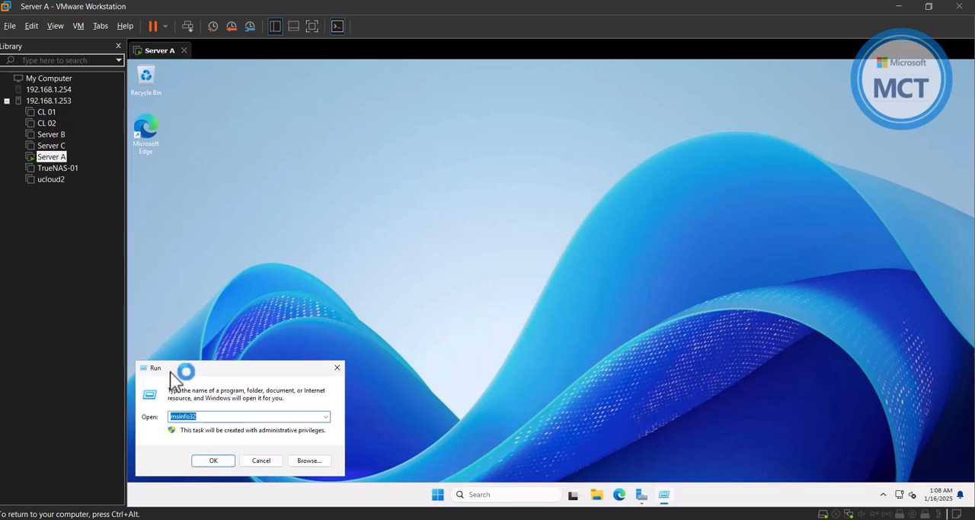
left_click_drag(169, 364, 175, 360)
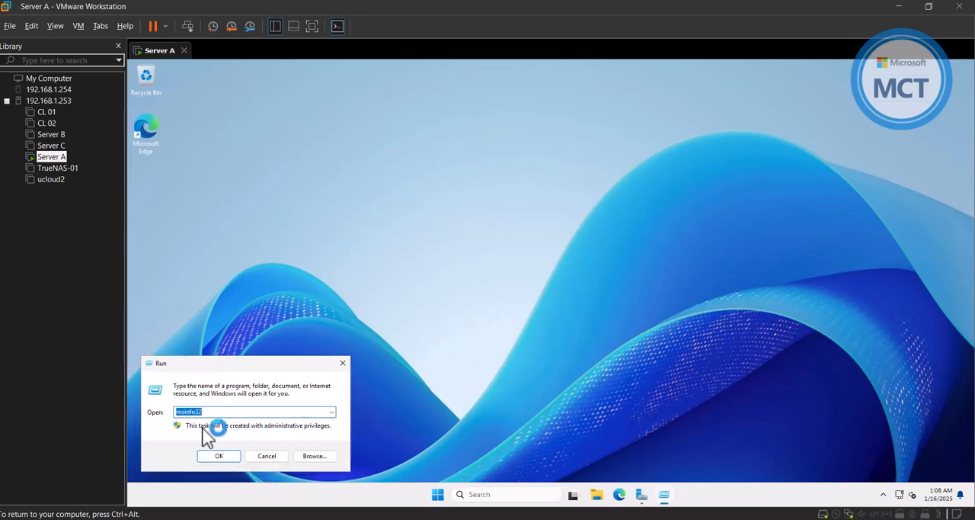
left_click(227, 458)
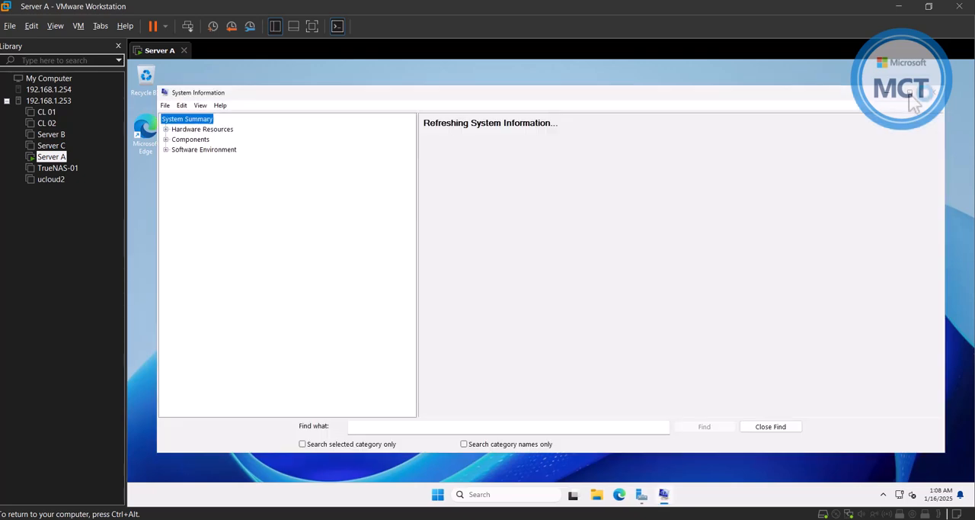
left_click(911, 94)
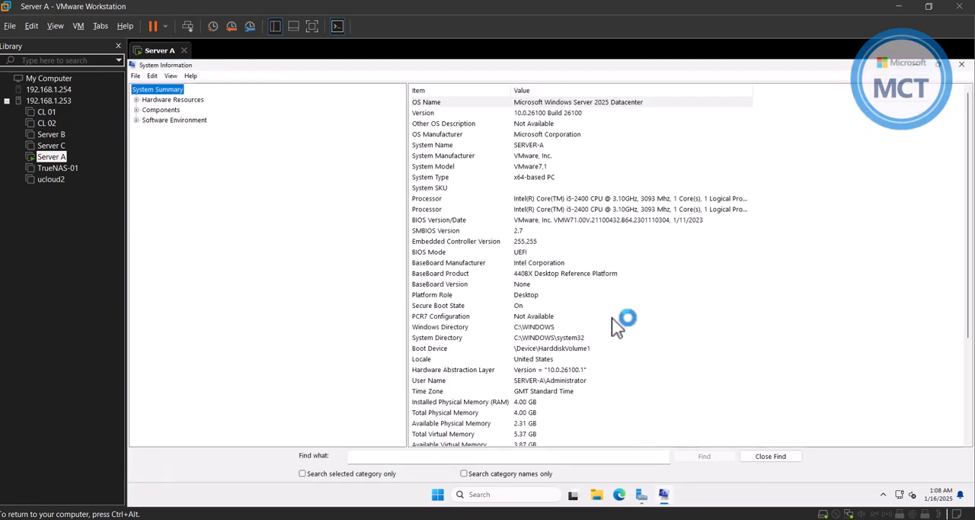
scroll(663, 291, "down", 2)
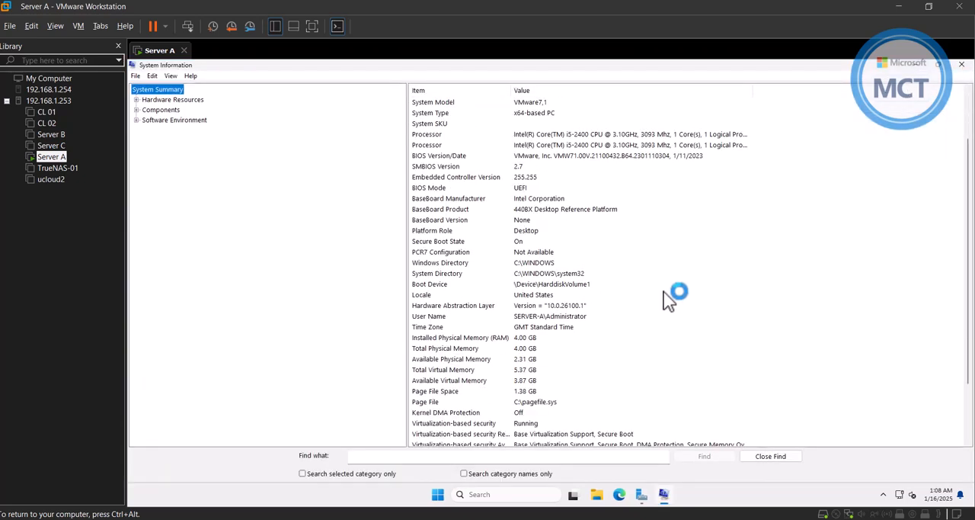
scroll(670, 297, "down", 1)
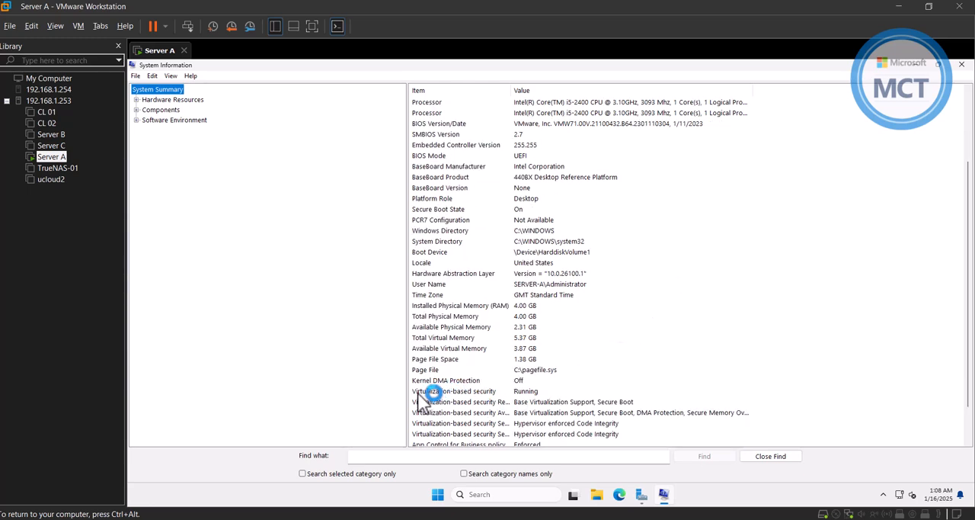
left_click(543, 392)
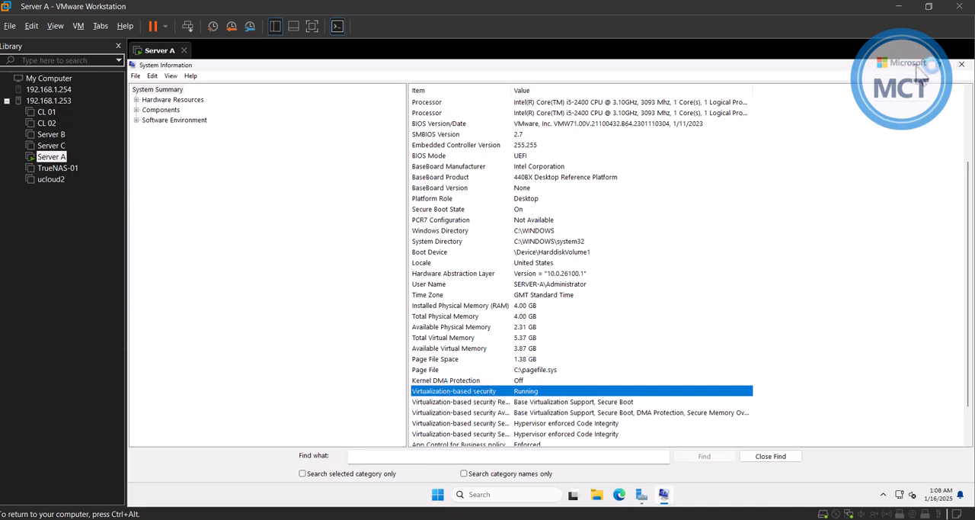
left_click(962, 64)
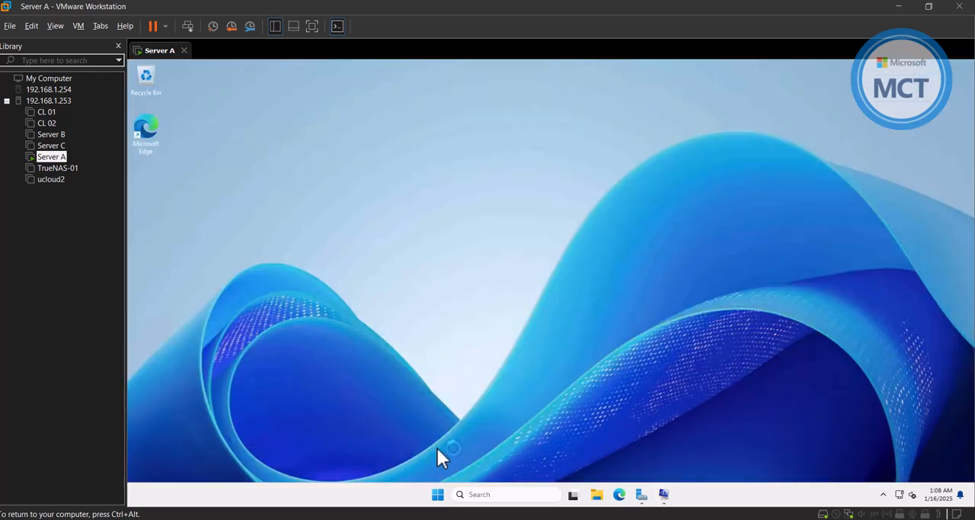
Switch to the Azure portal in Edge and open the Updates page of the Azure Arc machine SERVER-A.
left_click(639, 494)
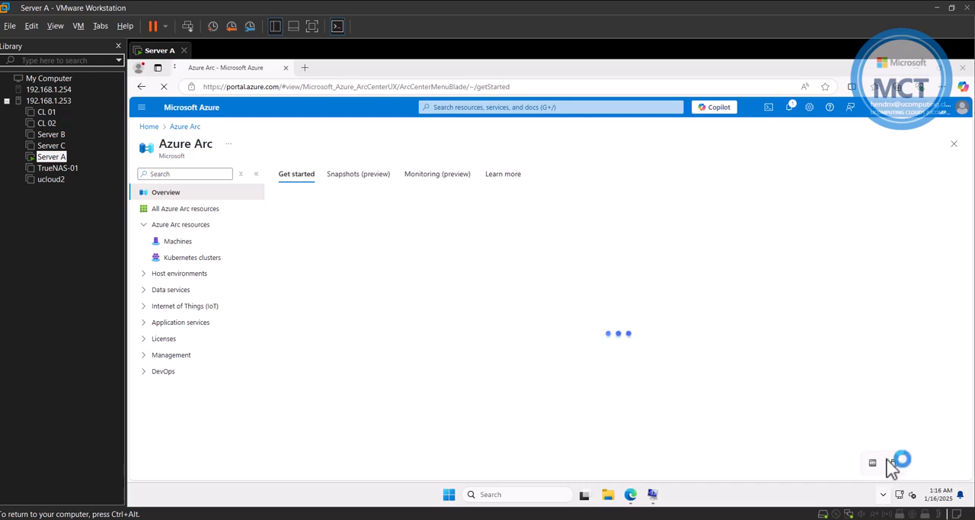
left_click(180, 243)
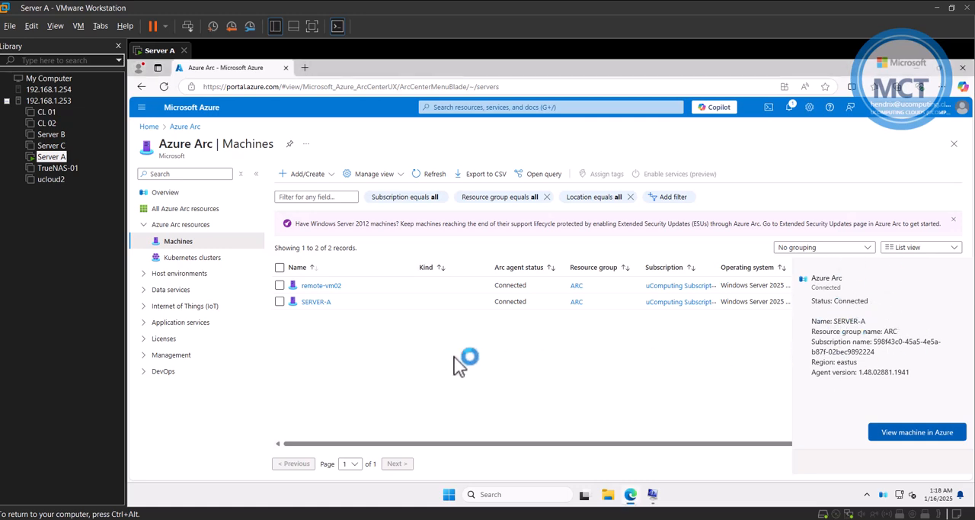
left_click(317, 303)
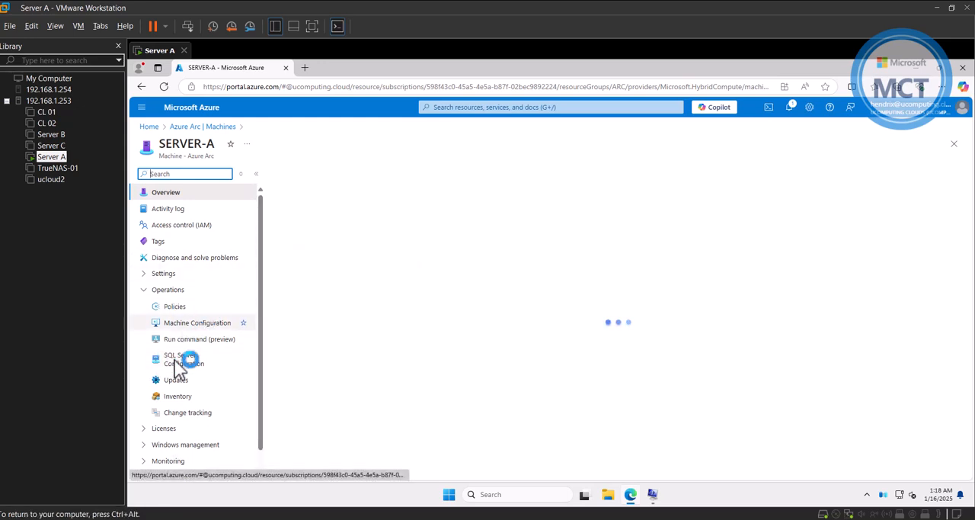
left_click(180, 386)
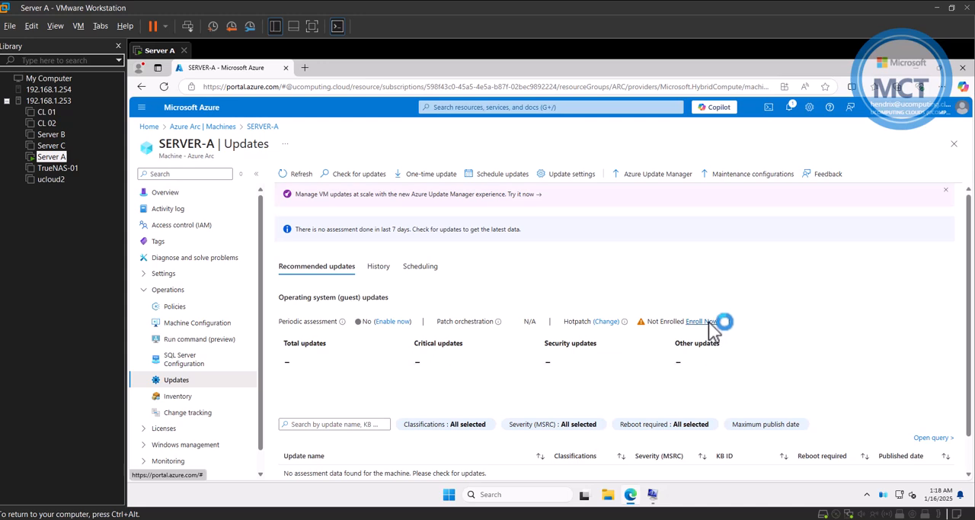
Enroll SERVER-A in Hotpatch by licensing this Windows Server to receive monthly hotpatches, and confirm the enrollment.
left_click(705, 321)
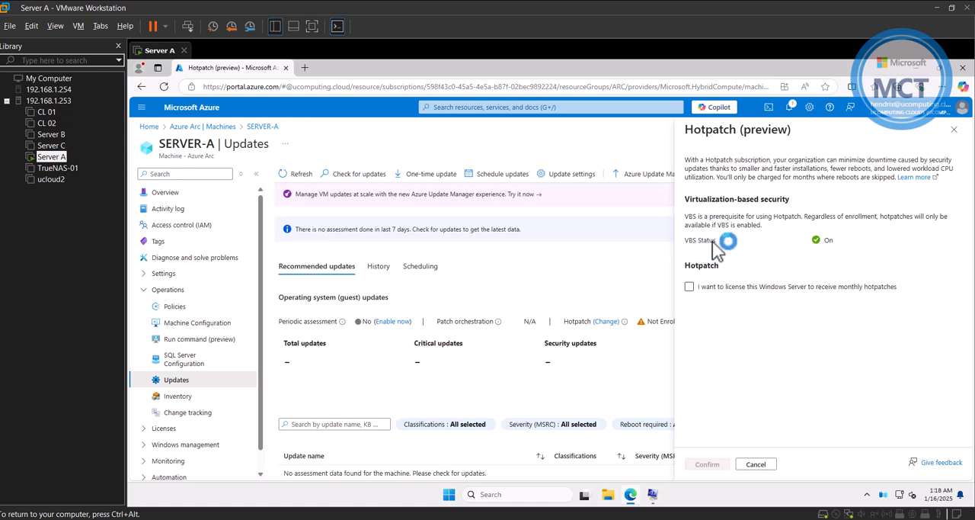
left_click(690, 287)
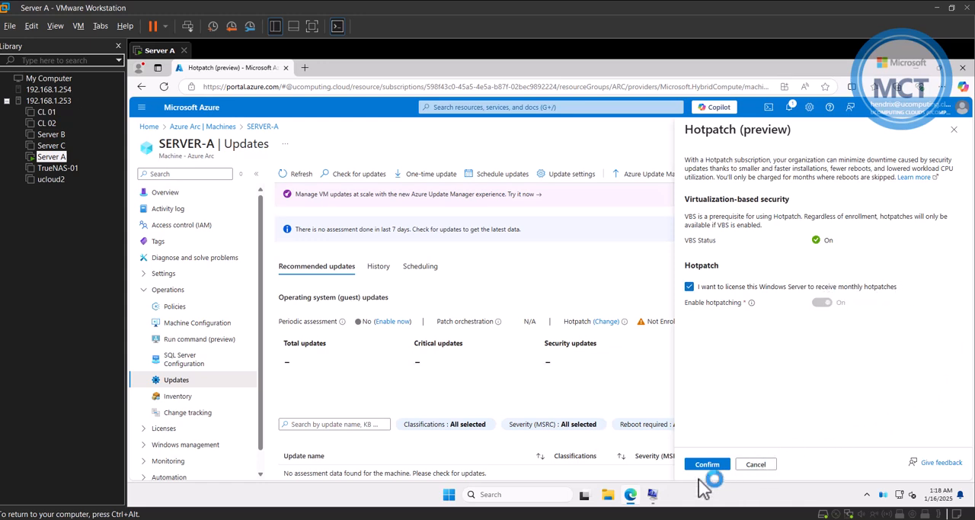
left_click(714, 463)
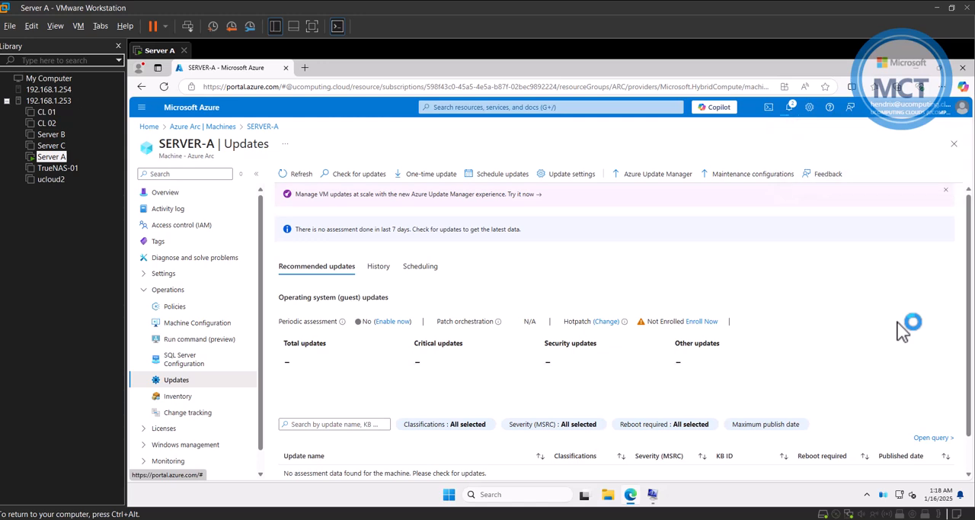
Check the portal notification about the Hotpatch enrollment, review SERVER-A's Hotpatch settings, and leave them without changes.
left_click(790, 107)
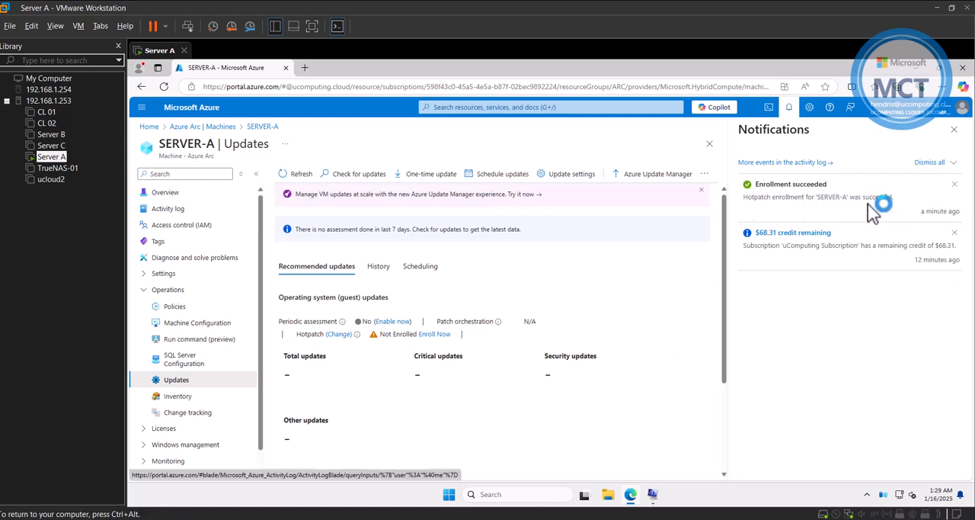
left_click(954, 129)
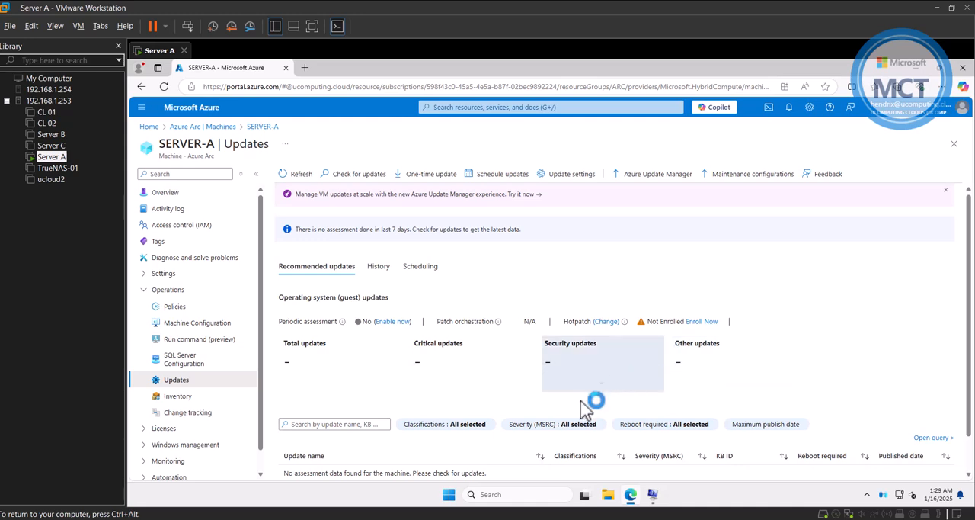
left_click(606, 321)
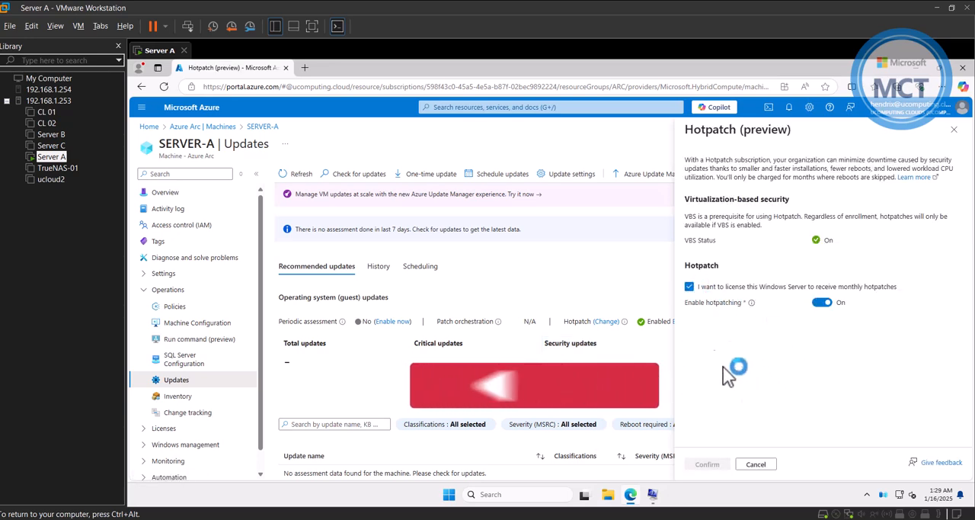
left_click(764, 464)
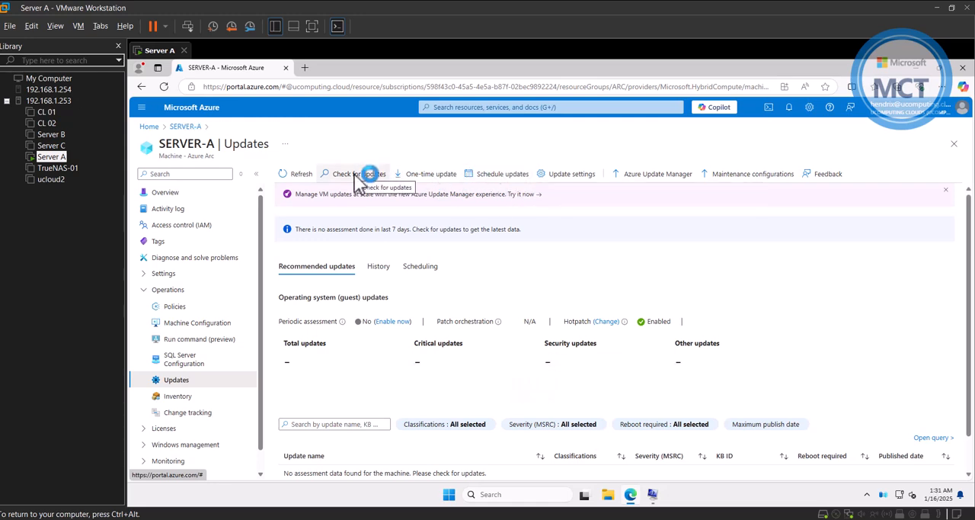
Run a check for updates on SERVER-A, read the assessment notification, refresh the page, and review the recommended updates.
left_click(354, 177)
left_click(295, 230)
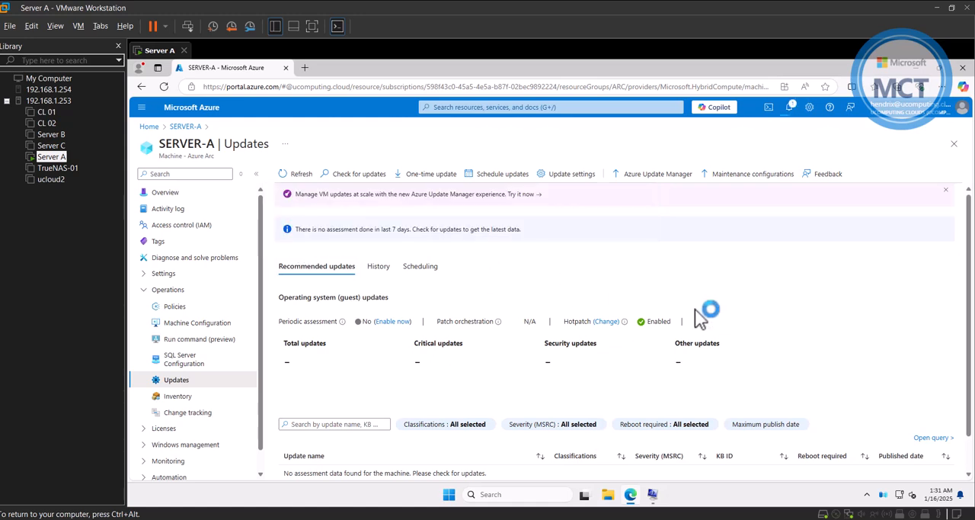
left_click(788, 106)
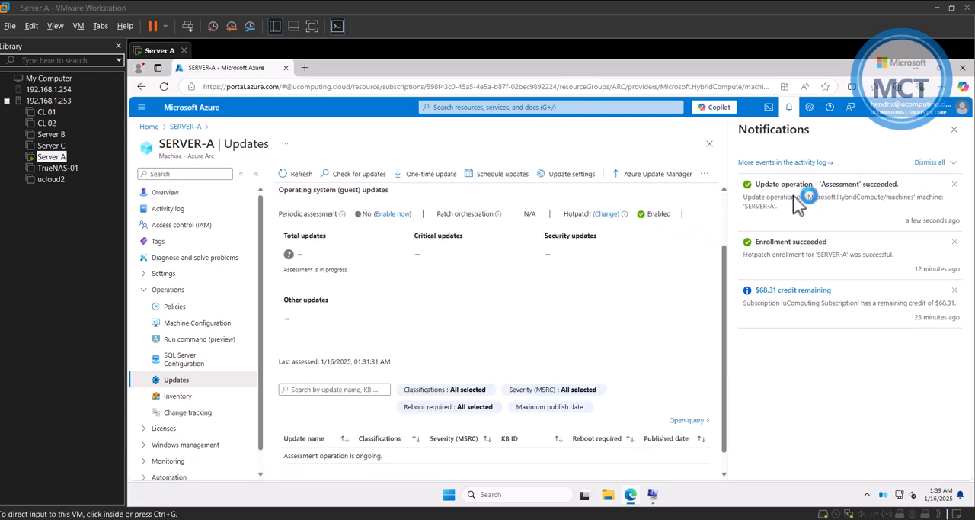
left_click(955, 129)
left_click(299, 173)
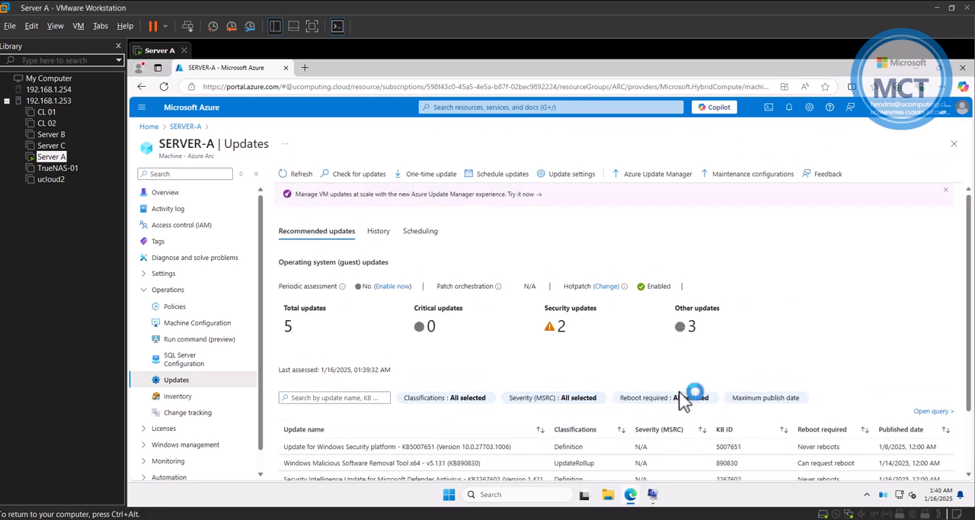
scroll(685, 397, "down", 2)
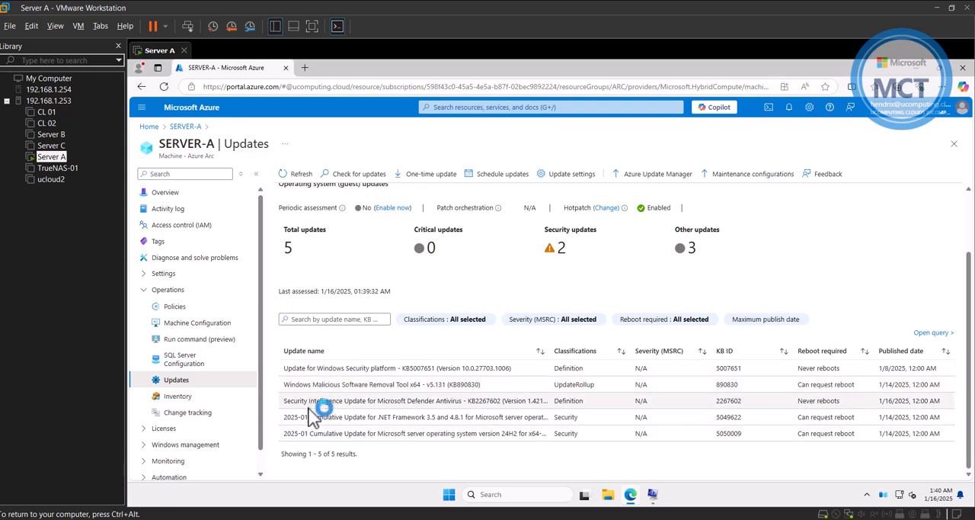
scroll(358, 413, "up", 2)
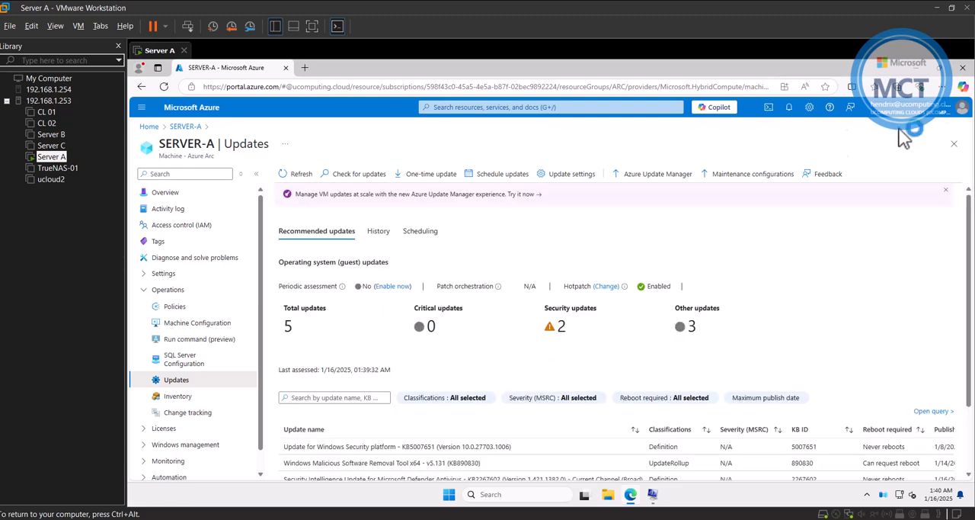
Minimize the browser and open the Windows Update page in the server's Settings.
left_click(915, 73)
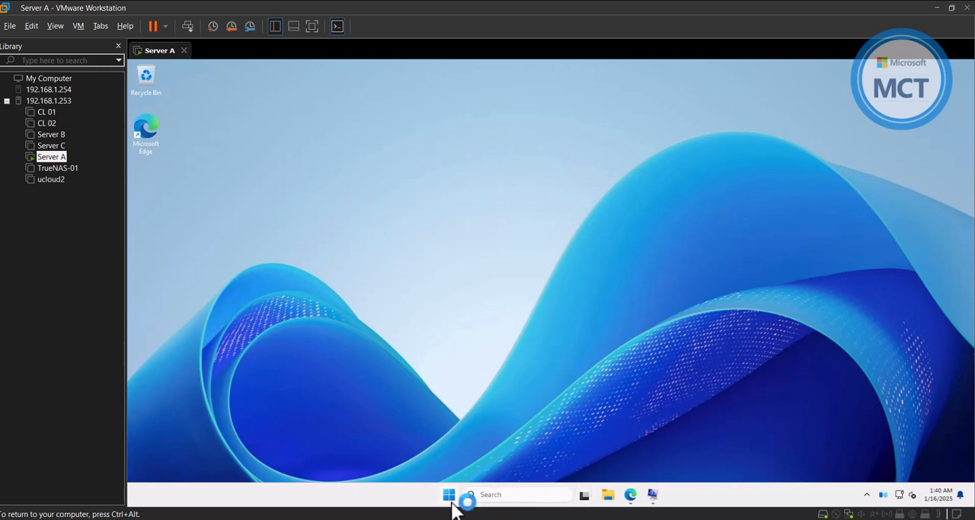
left_click(450, 499)
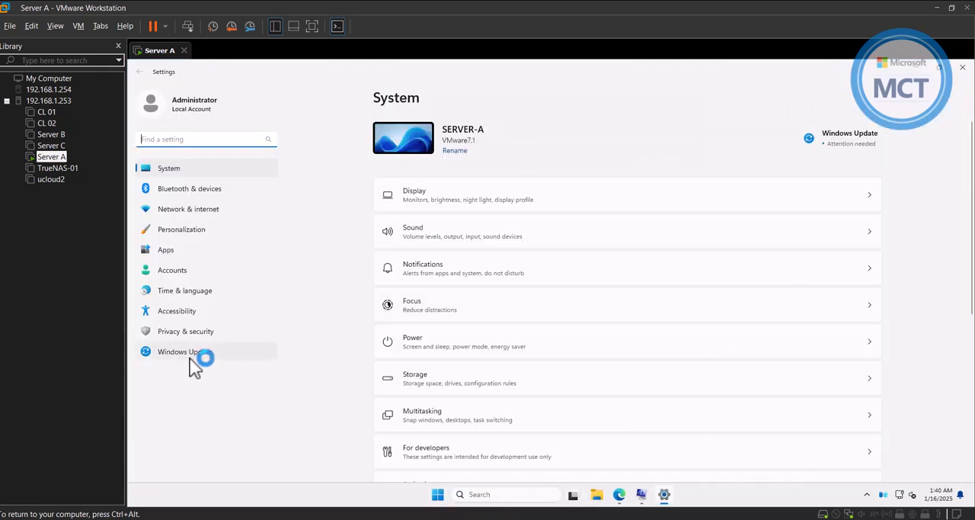
left_click(190, 357)
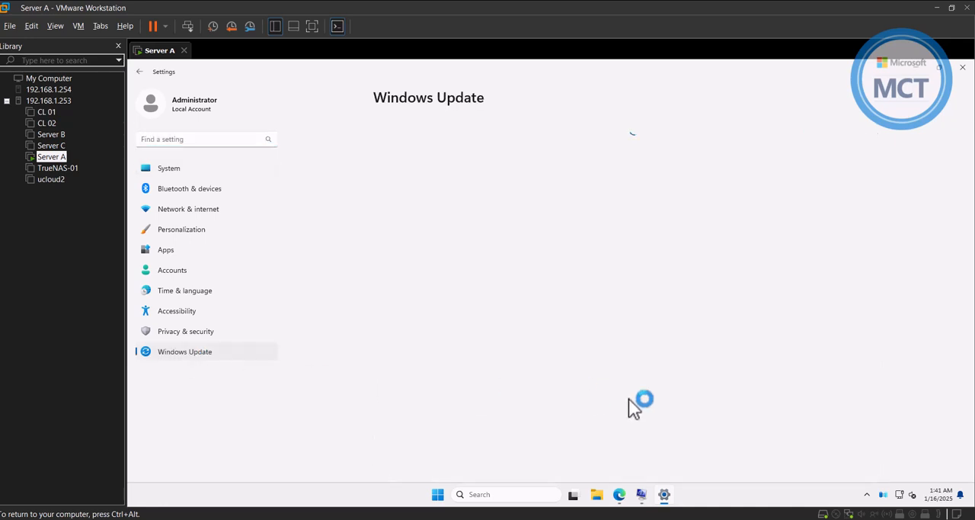